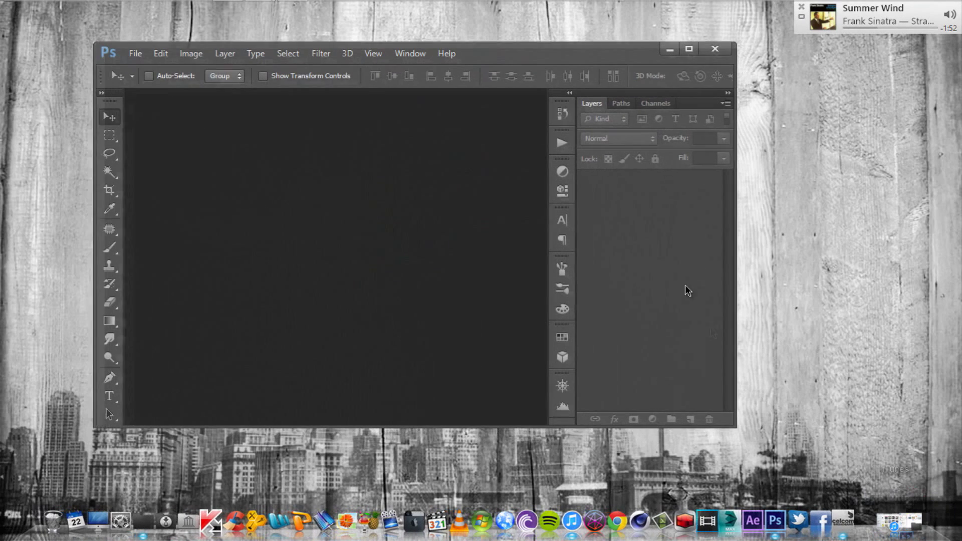
- Maximize the Photoshop window so the empty workspace fills the screen
left_click(689, 49)
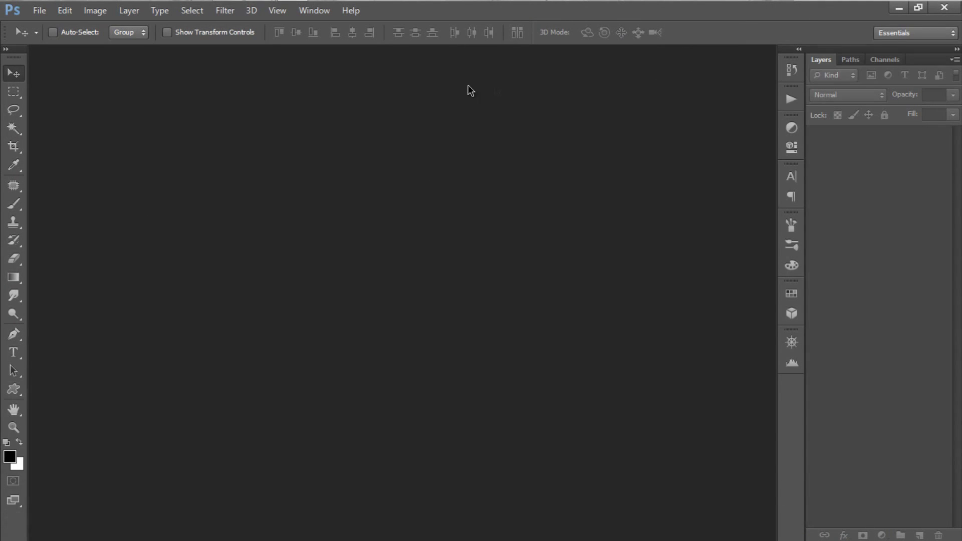
- Create a new 1920×1080 RGB document at 300 pixels/cm with a transparent background
left_click(45, 12)
left_click(53, 23)
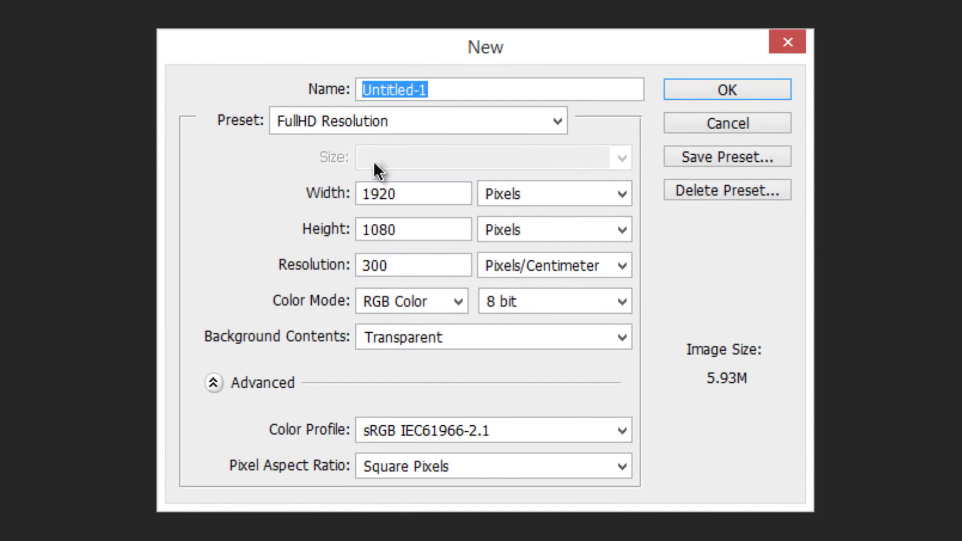
left_click_drag(415, 201, 359, 199)
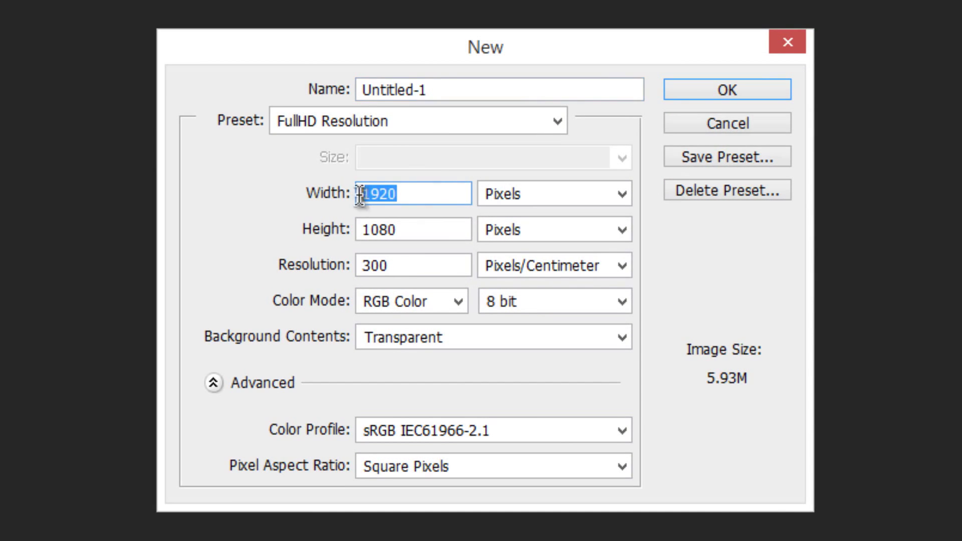
left_click_drag(397, 230, 369, 225)
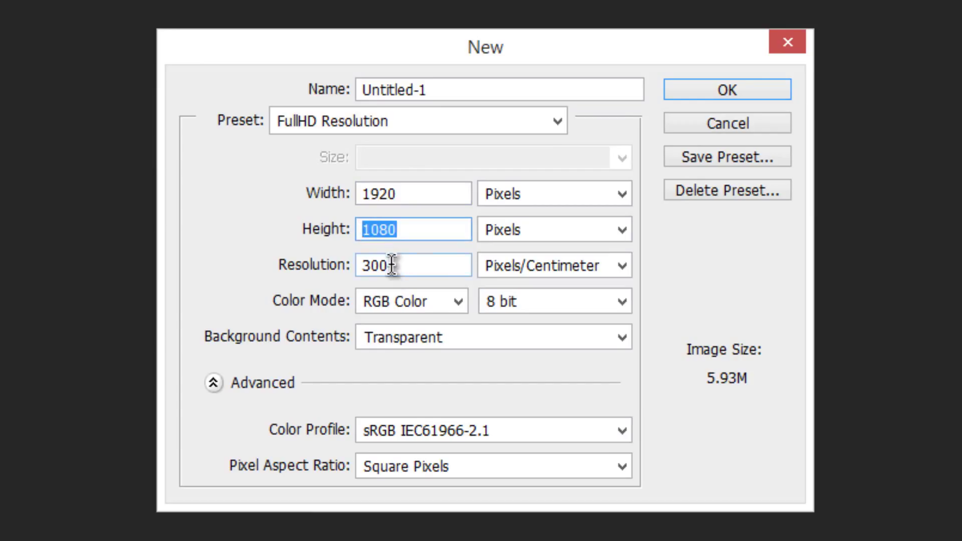
left_click_drag(394, 265, 372, 266)
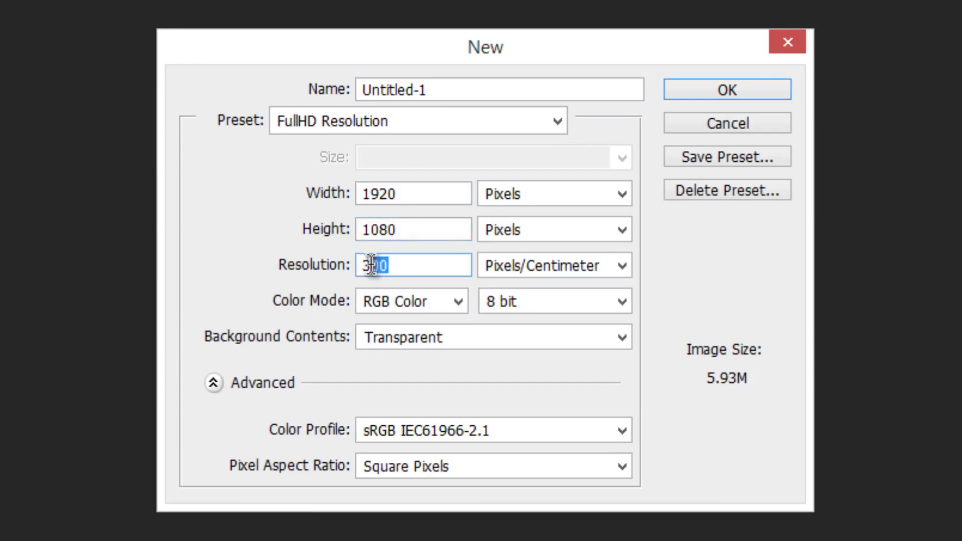
left_click(378, 335)
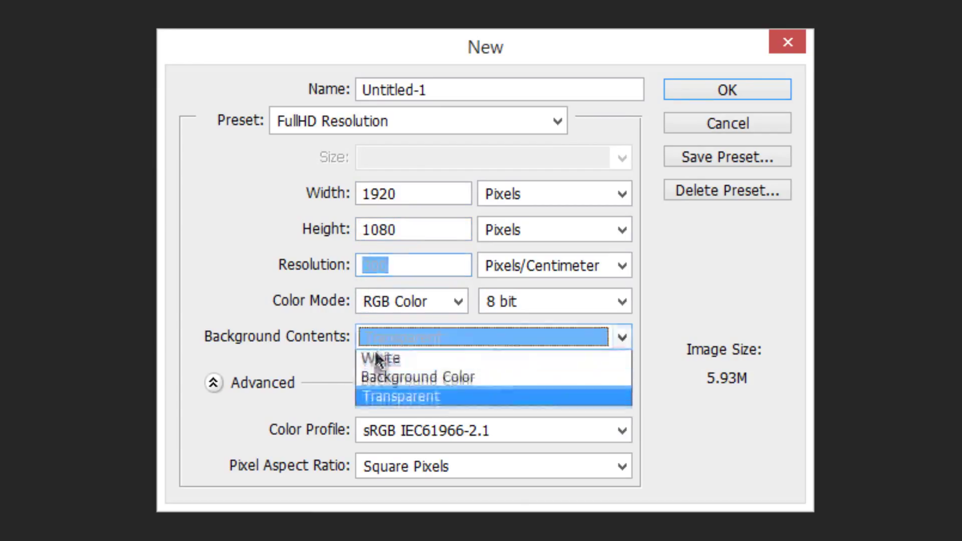
left_click(374, 395)
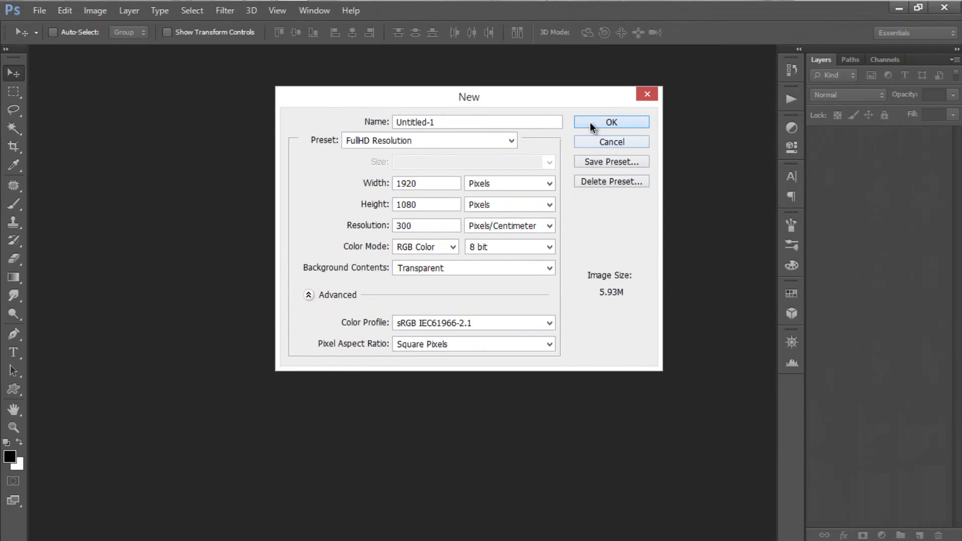
left_click(728, 90)
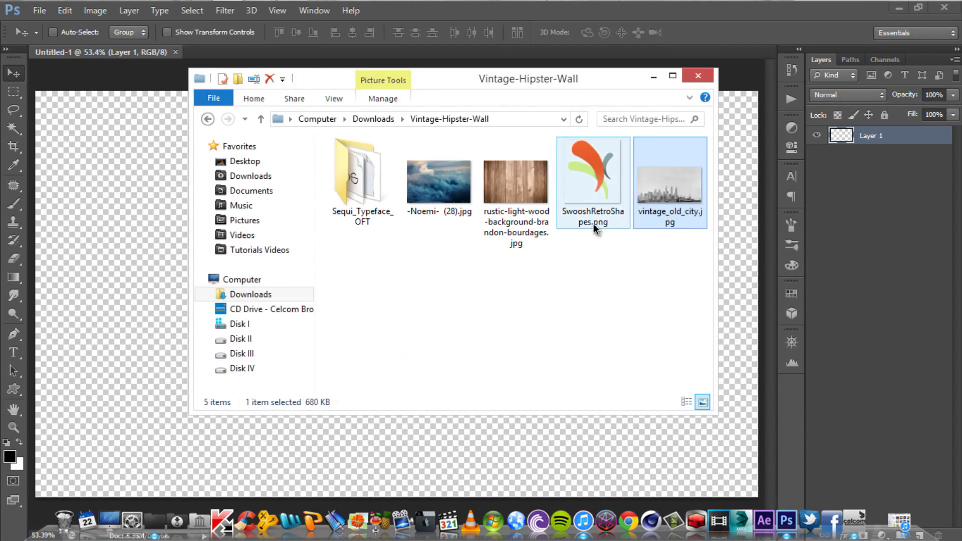
- Place the rustic wood photo on the canvas and stretch it to fill the frame
left_click(534, 211)
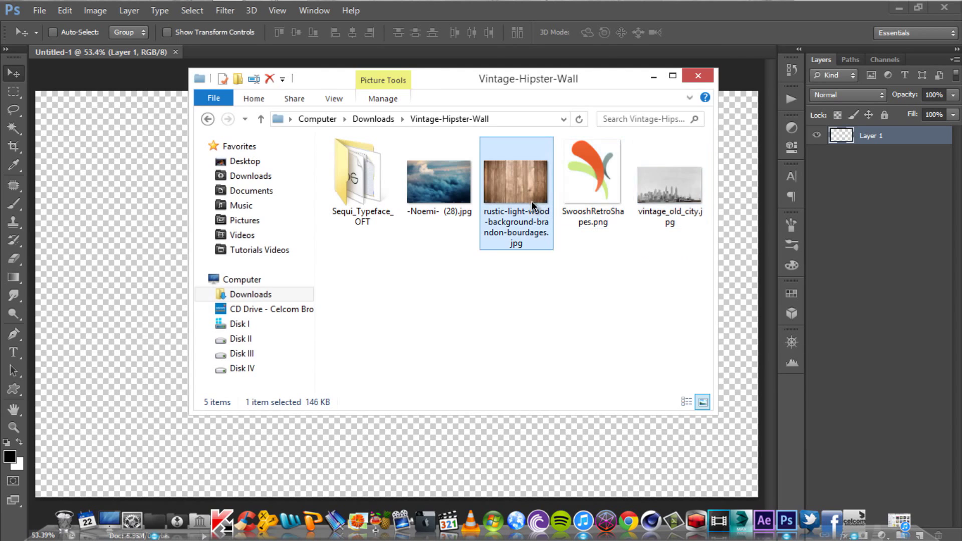
left_click_drag(520, 217, 502, 443)
left_click_drag(513, 338, 471, 340)
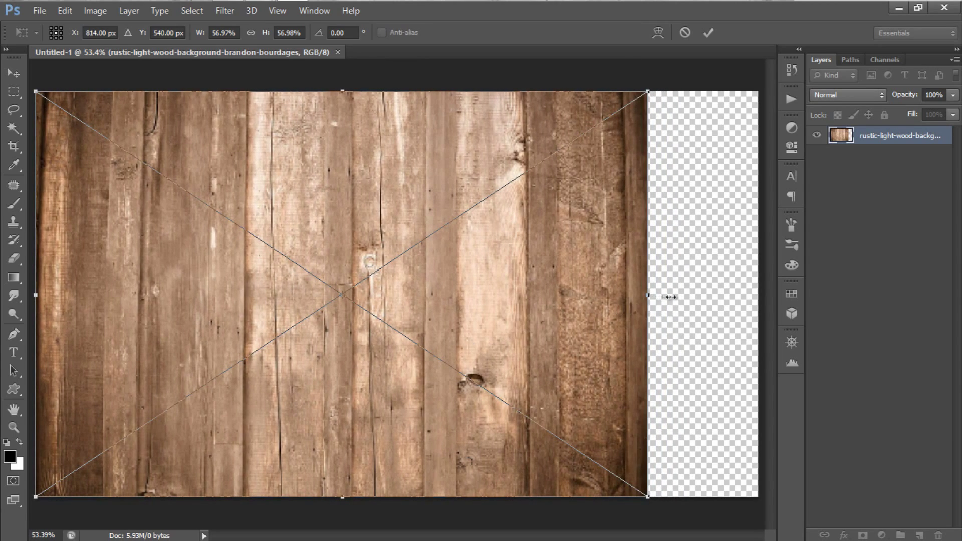
left_click_drag(650, 296, 758, 296)
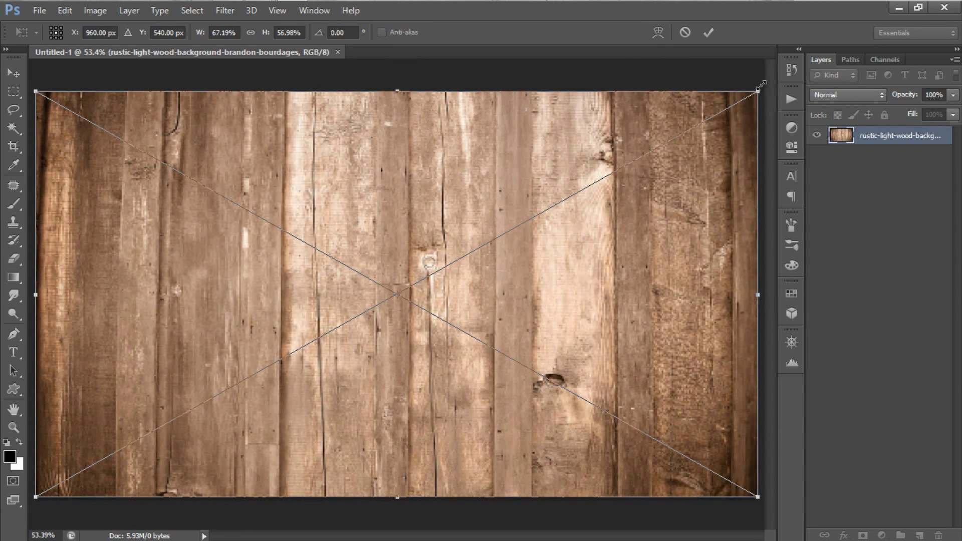
left_click(708, 33)
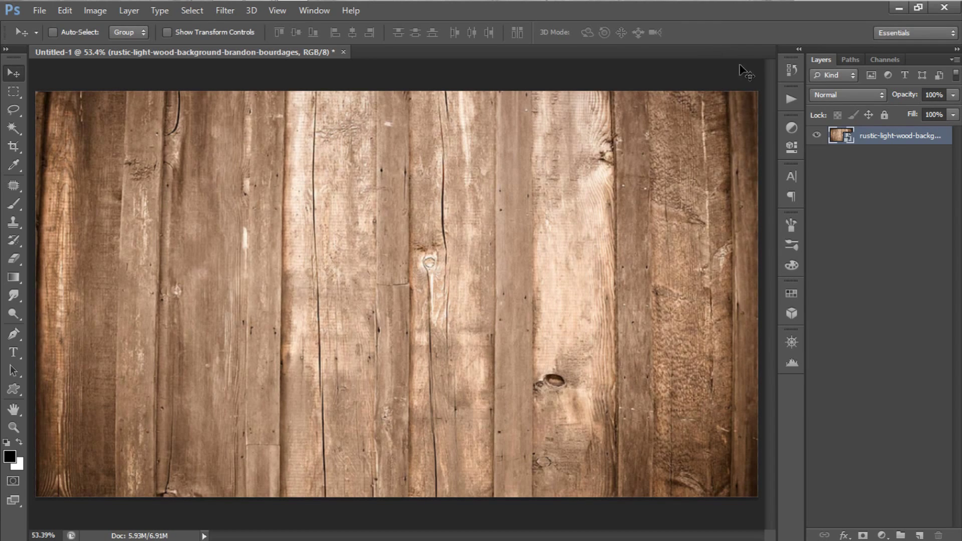
- Rasterize the wood layer, rename it 'Background 1', and bring up the wallpaper images folder
right_click(892, 141)
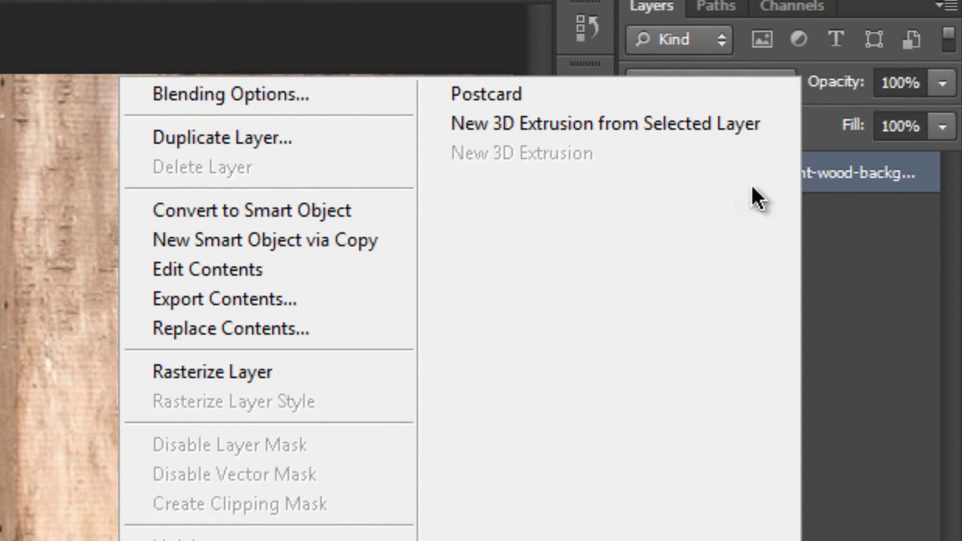
left_click(383, 380)
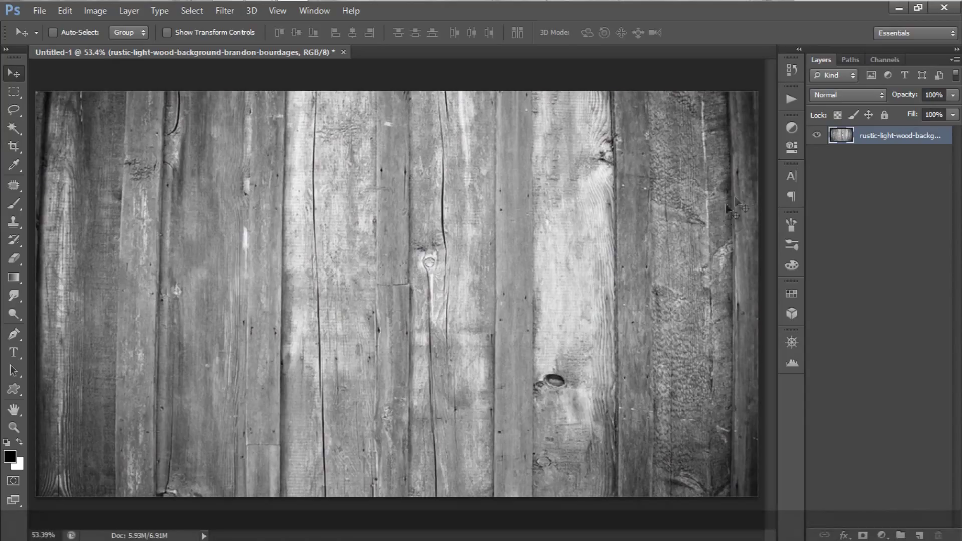
double_click(868, 131)
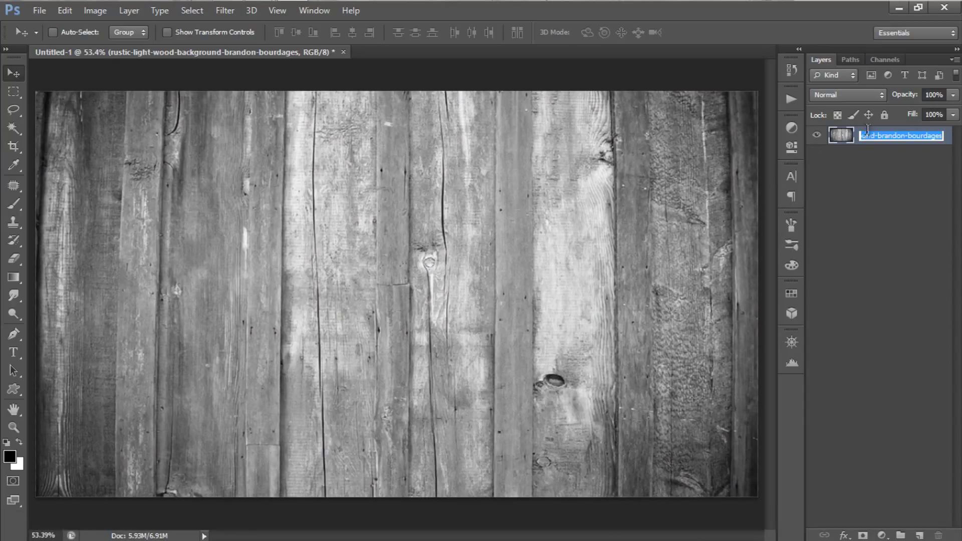
type("Background 1")
key("Return")
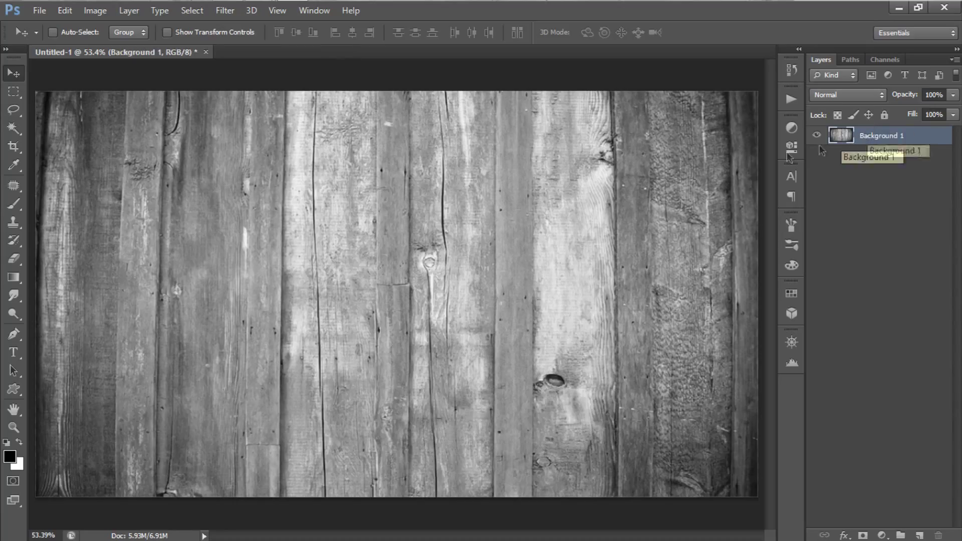
mouse_move(144, 535)
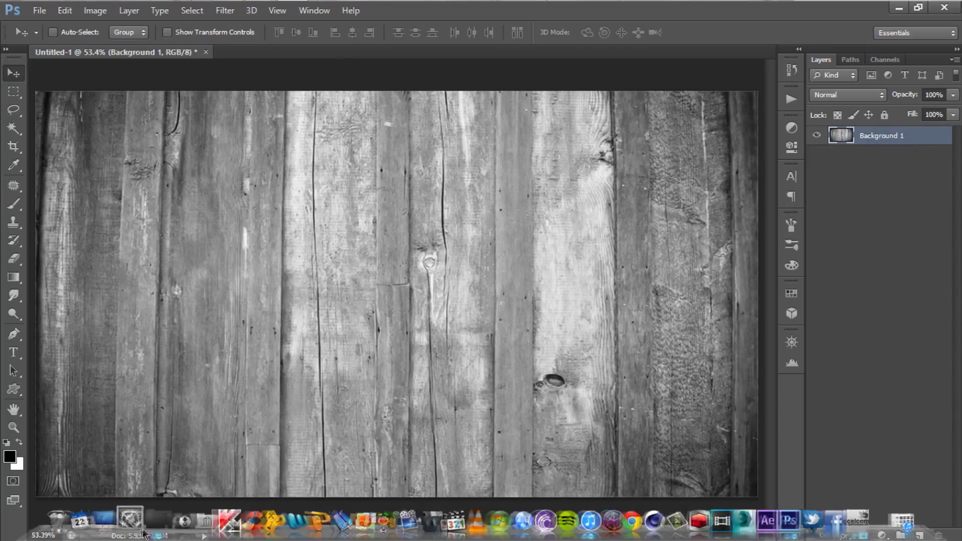
left_click(131, 520)
- Place vintage_old_city.jpg on the canvas, rasterize it, and name the layer 'Background 2'
left_click(660, 196)
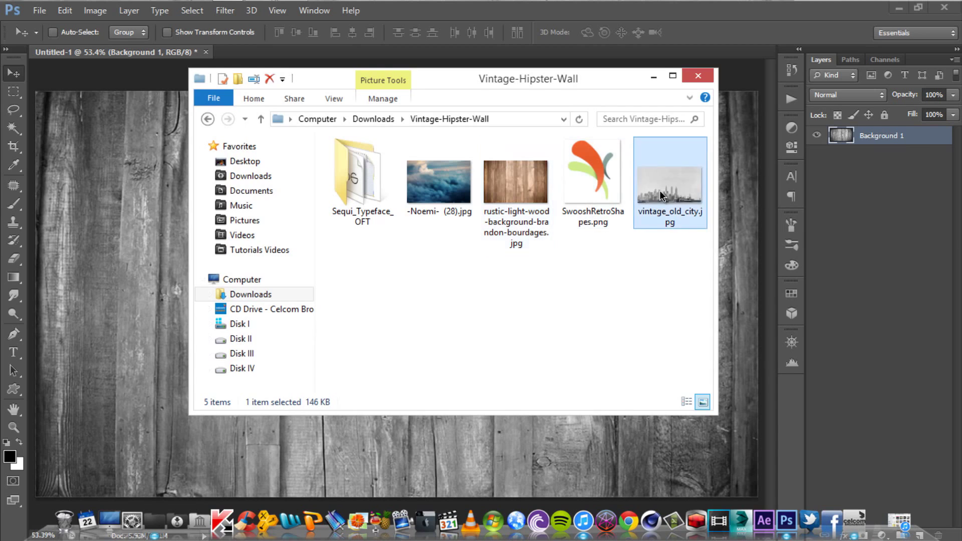
left_click_drag(661, 195, 724, 213)
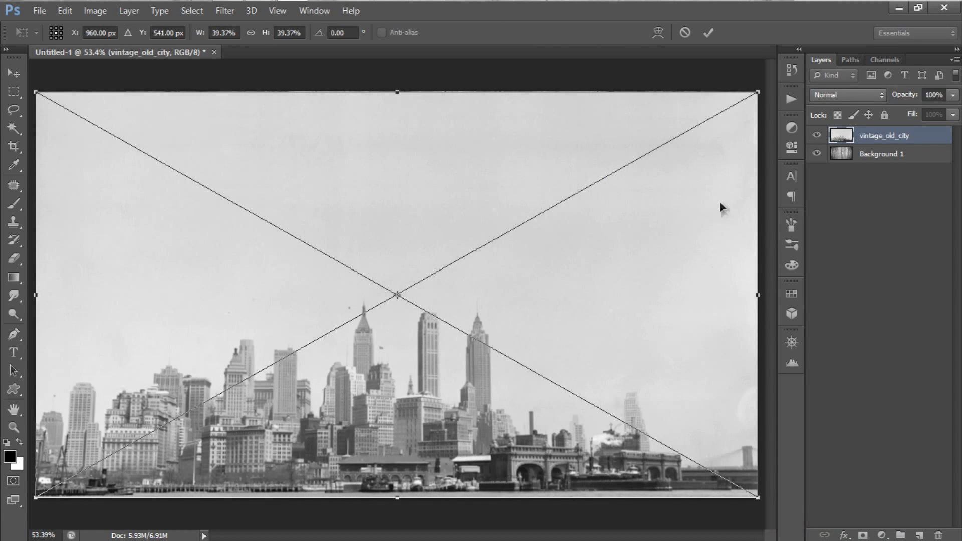
left_click(708, 33)
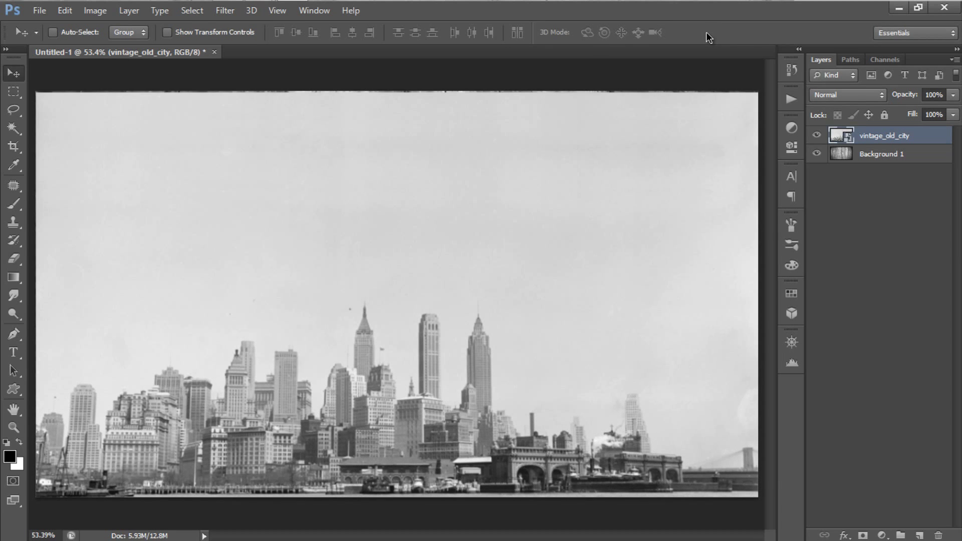
right_click(866, 136)
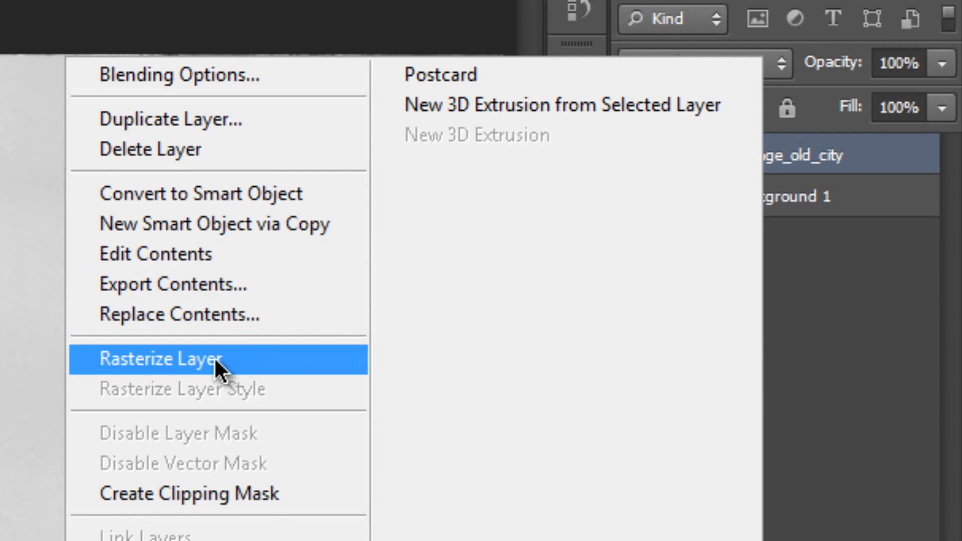
left_click(217, 362)
double_click(762, 150)
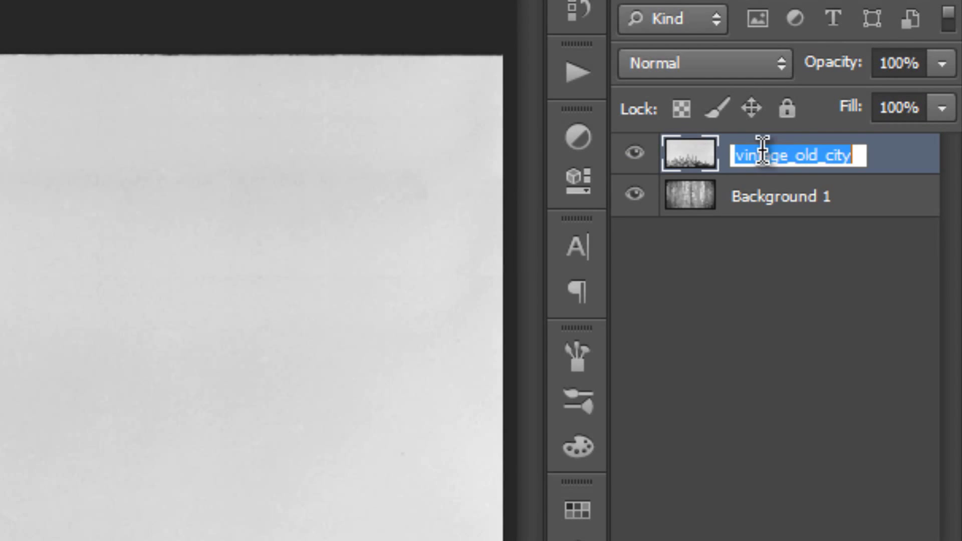
type("Background 2")
key("Return")
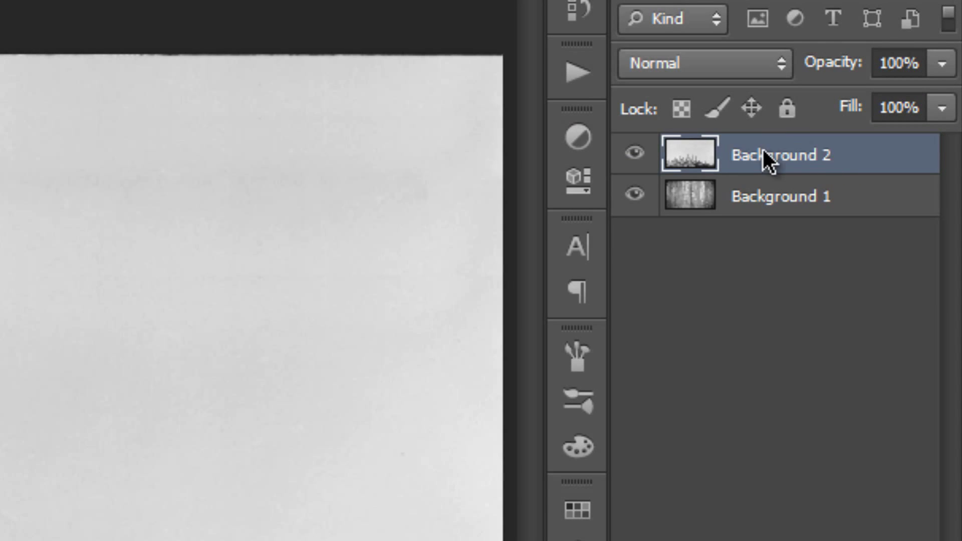
- Duplicate Background 2 to create a 'Background 2 copy' layer
right_click(761, 148)
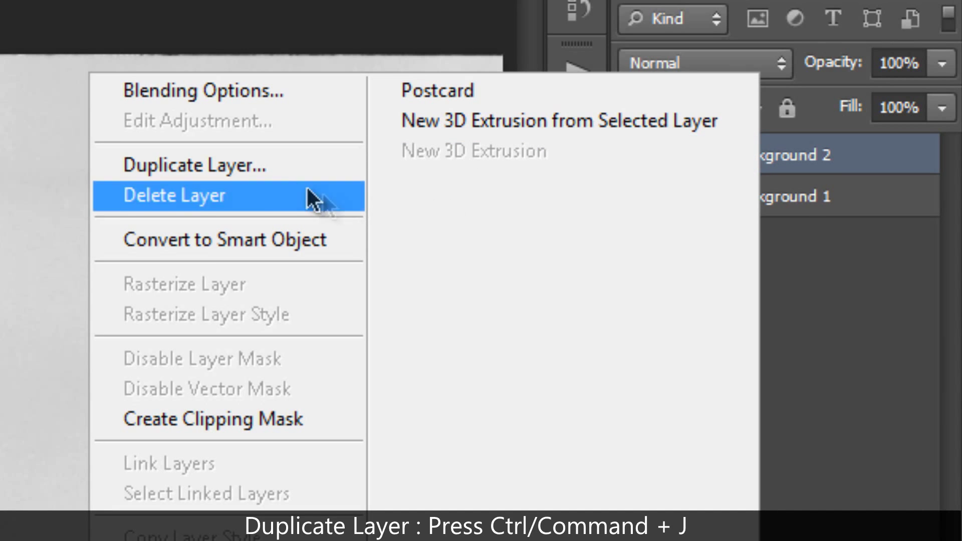
left_click(253, 166)
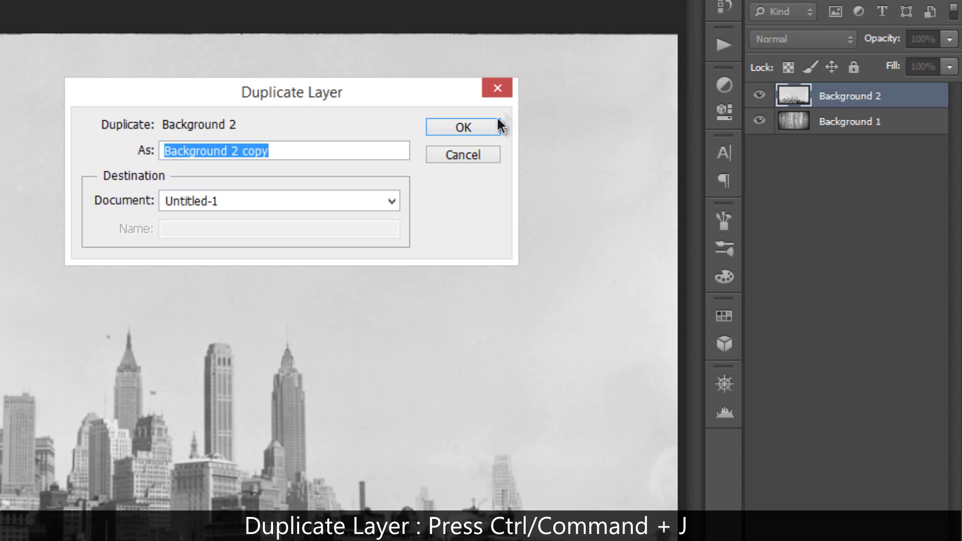
left_click(467, 130)
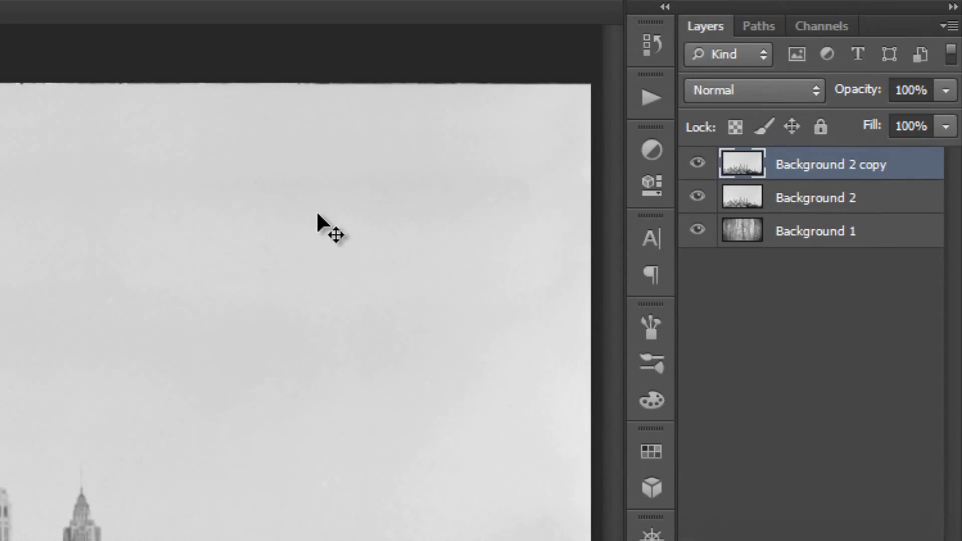
- Hide Background 2 copy and set Background 2's blend mode to Soft Light
left_click(697, 166)
left_click(887, 200)
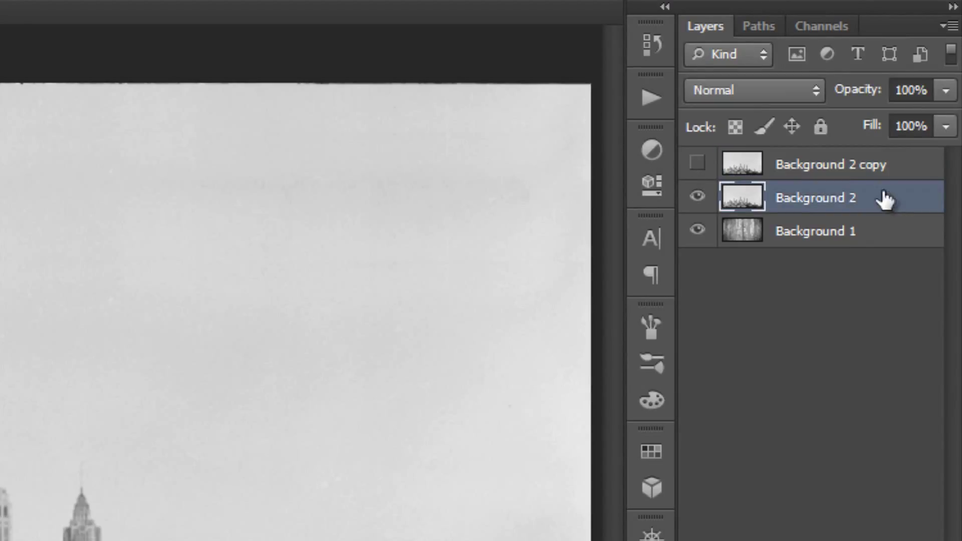
left_click(763, 91)
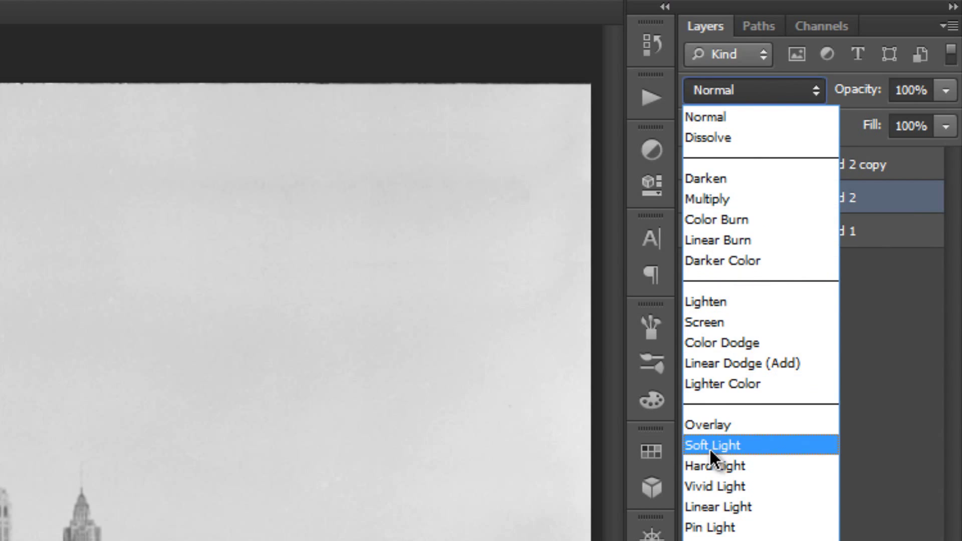
left_click(709, 445)
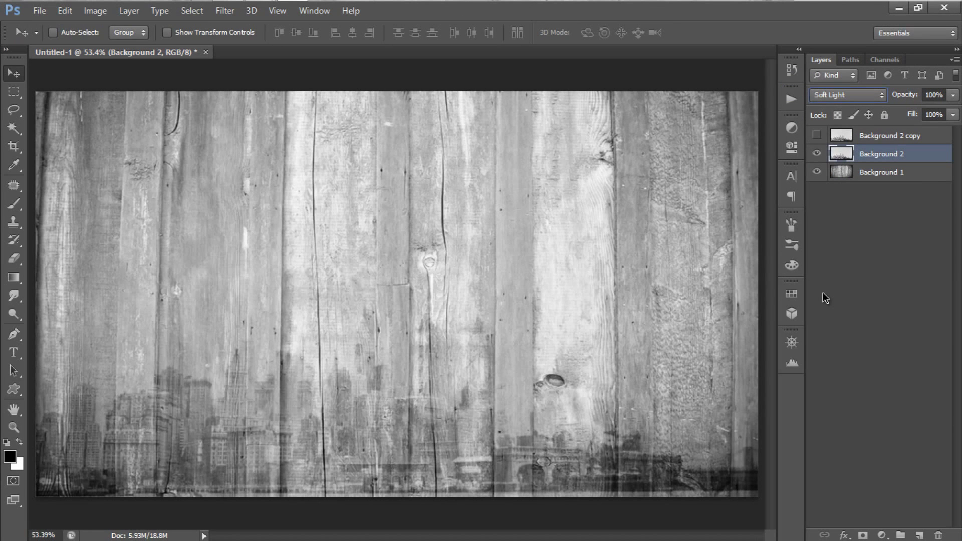
- Add a Levels adjustment clipped to Background 2 with midtones at 0.55
left_click(791, 129)
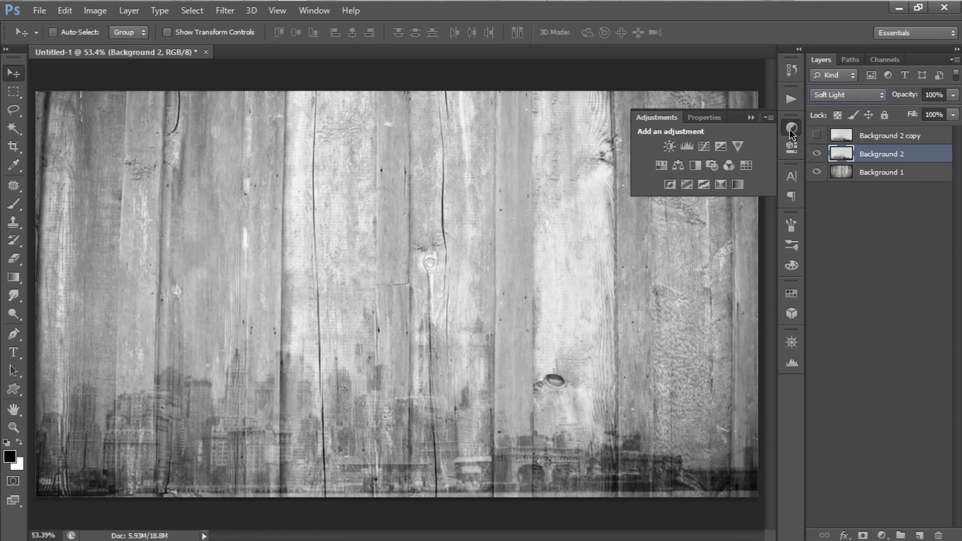
left_click(751, 120)
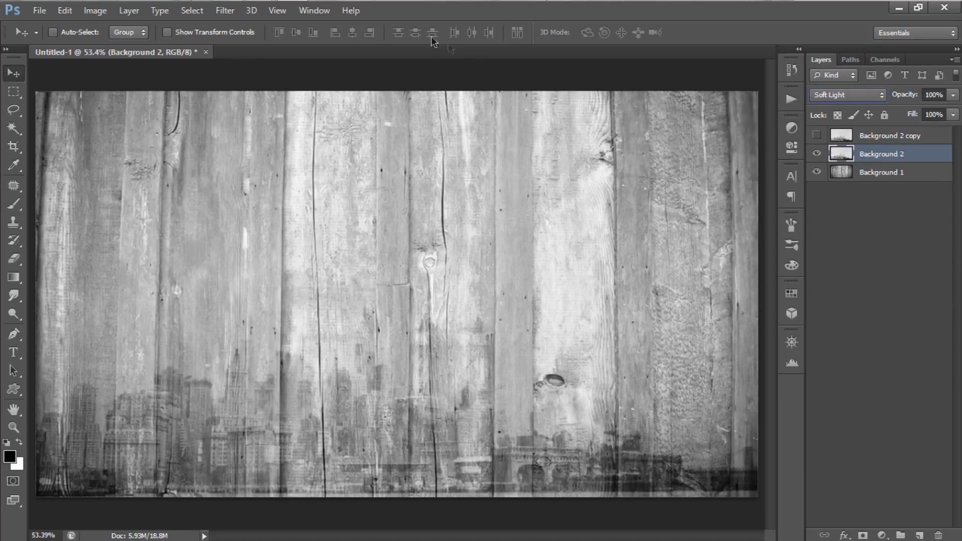
left_click(315, 11)
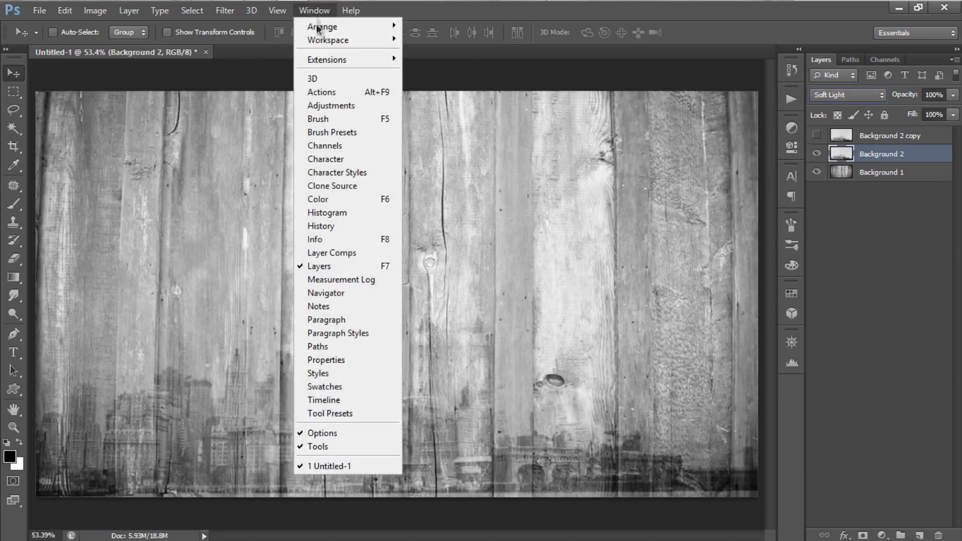
left_click(317, 106)
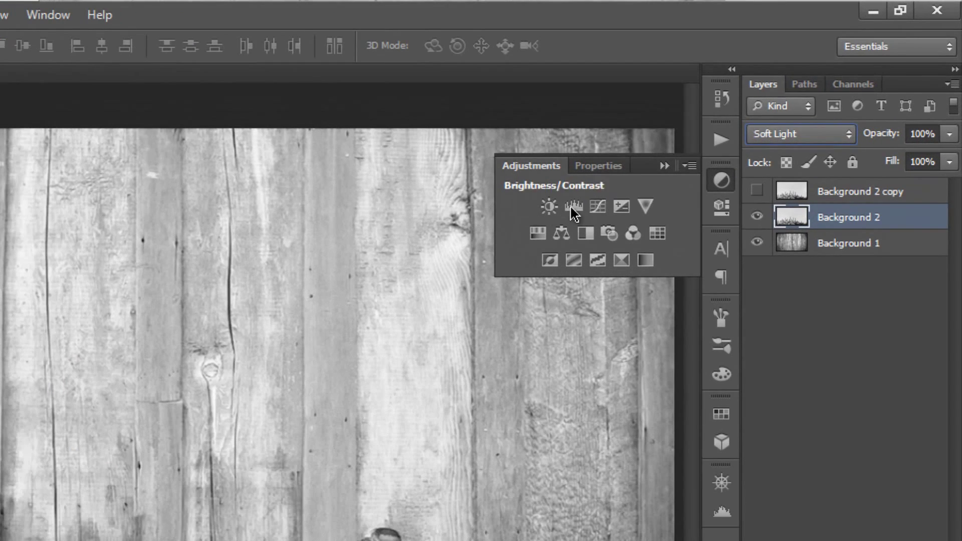
left_click(573, 207)
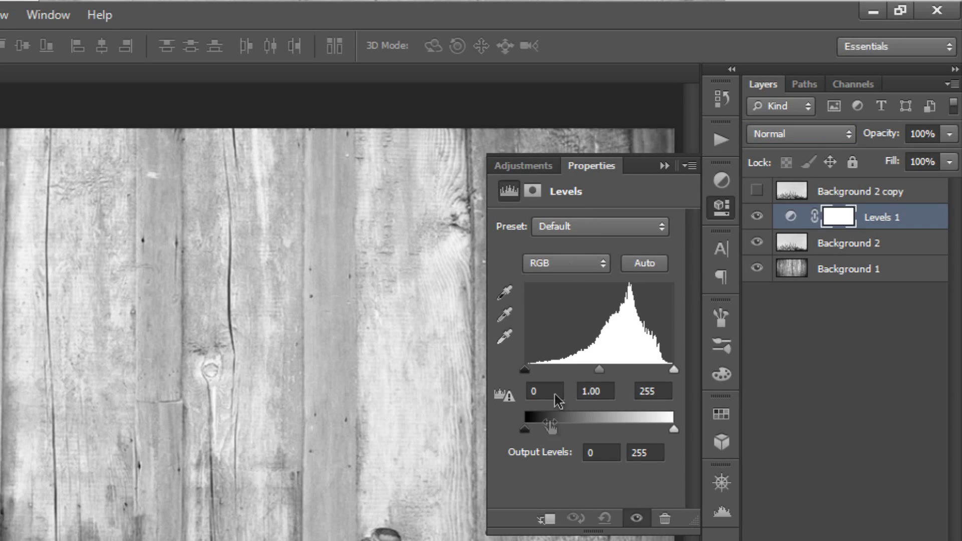
left_click(546, 520)
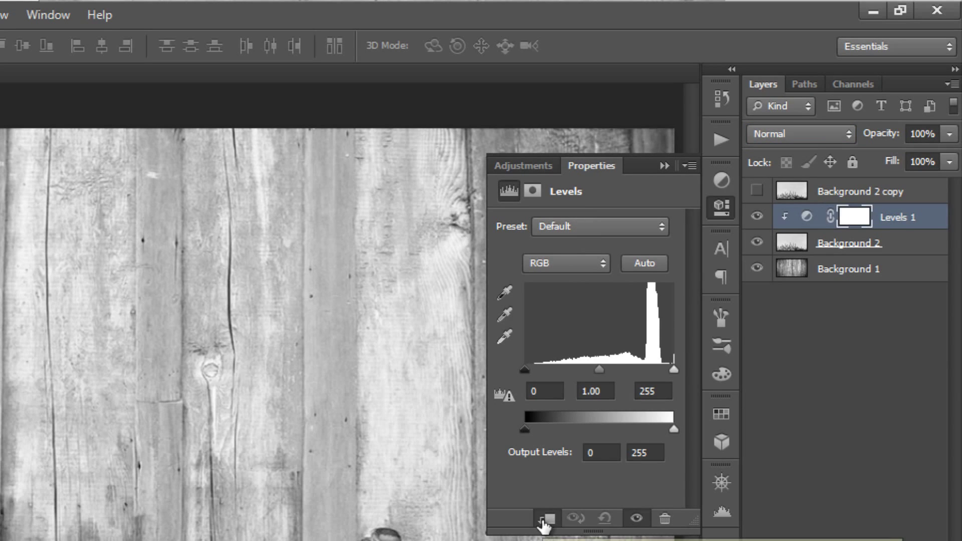
left_click(591, 391)
type("0.55")
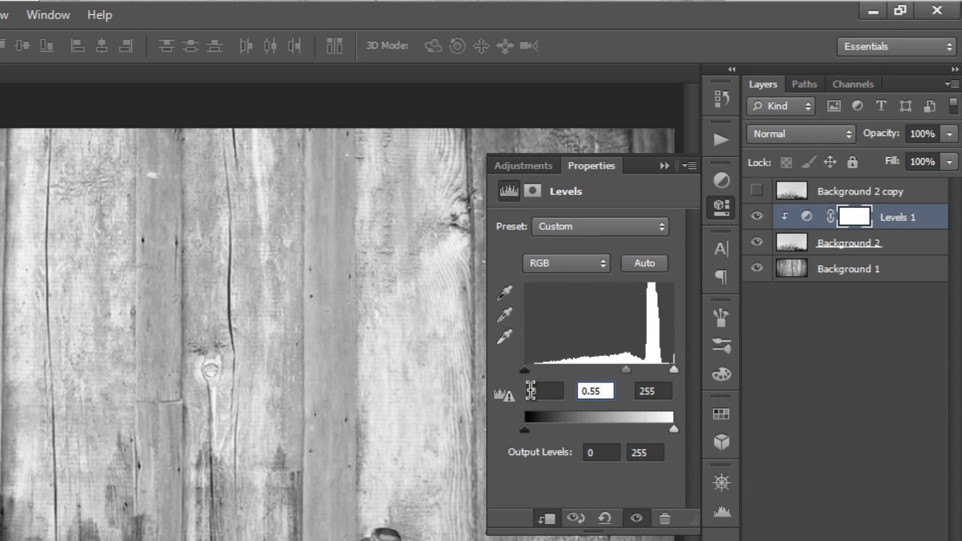
left_click(665, 166)
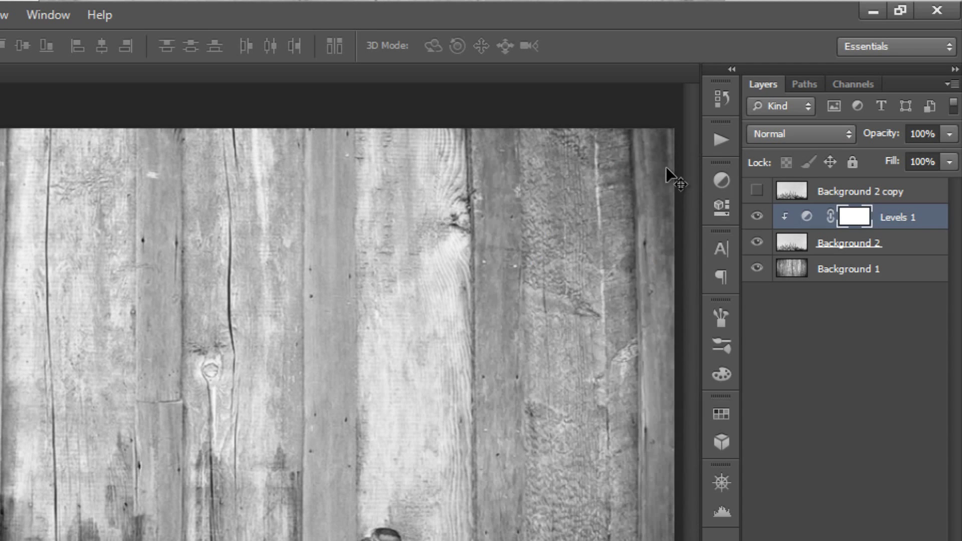
- Show Background 2 copy and set it to Overlay blending at 50% opacity
left_click(759, 192)
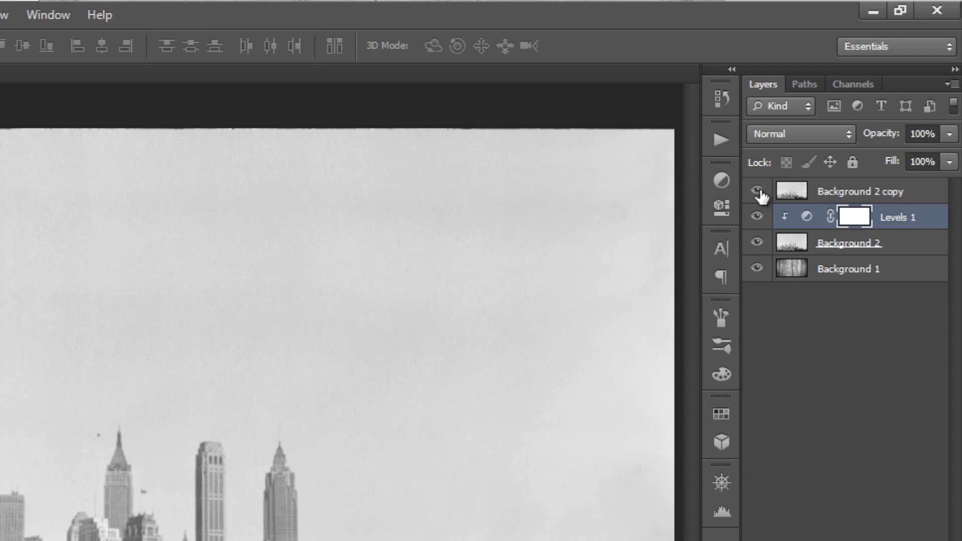
left_click(812, 191)
left_click(798, 134)
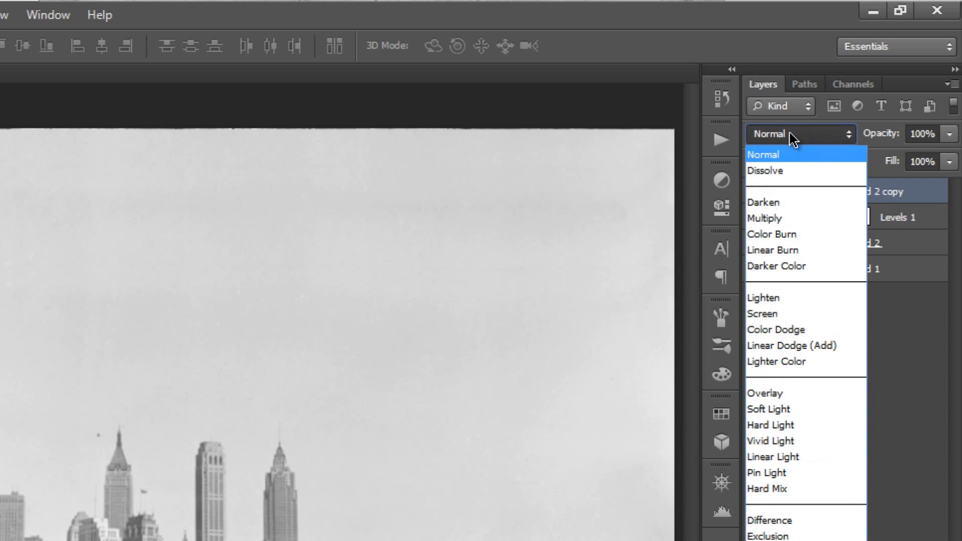
left_click(764, 393)
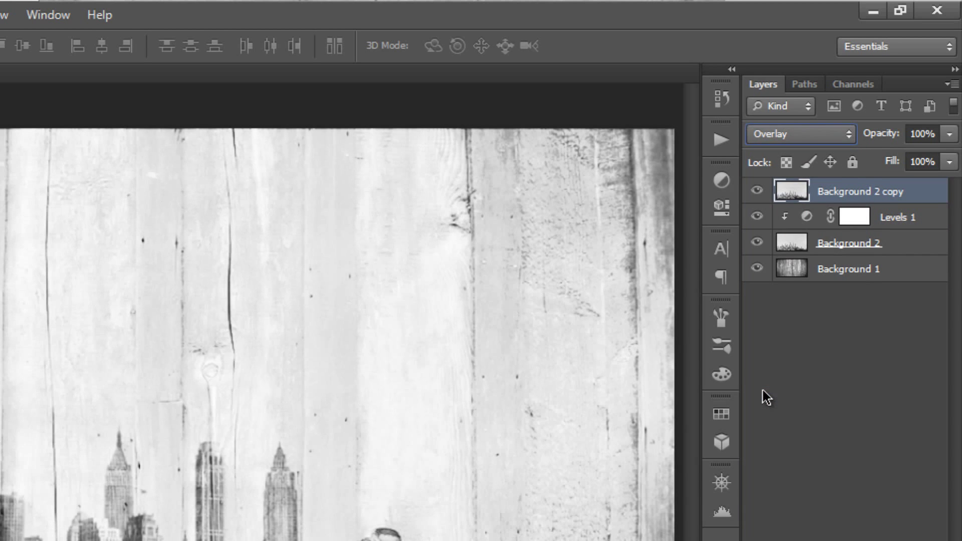
left_click(920, 134)
double_click(920, 134)
type("50")
key("Return")
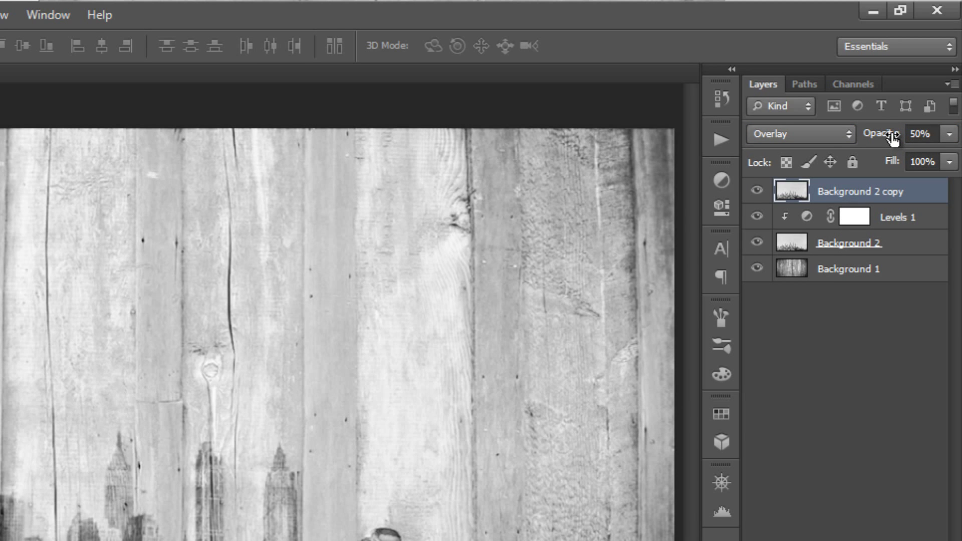
- Add a second Levels adjustment clipped to Background 2 copy with midtones at 1.19
left_click(722, 181)
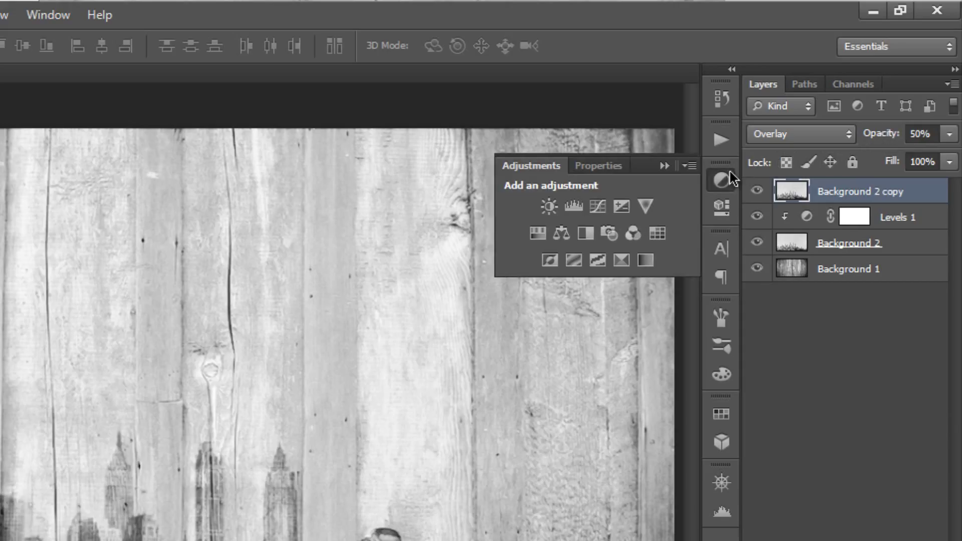
left_click(574, 206)
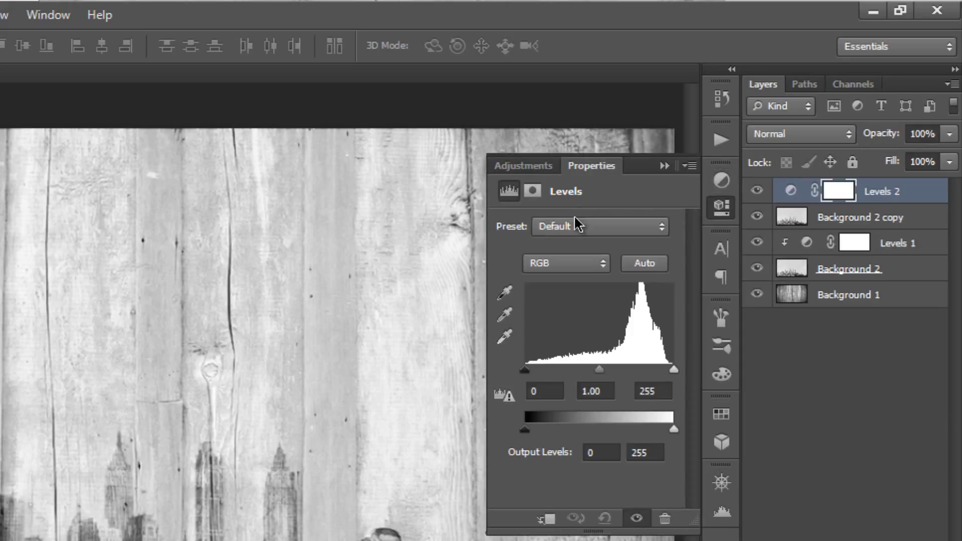
left_click(547, 520)
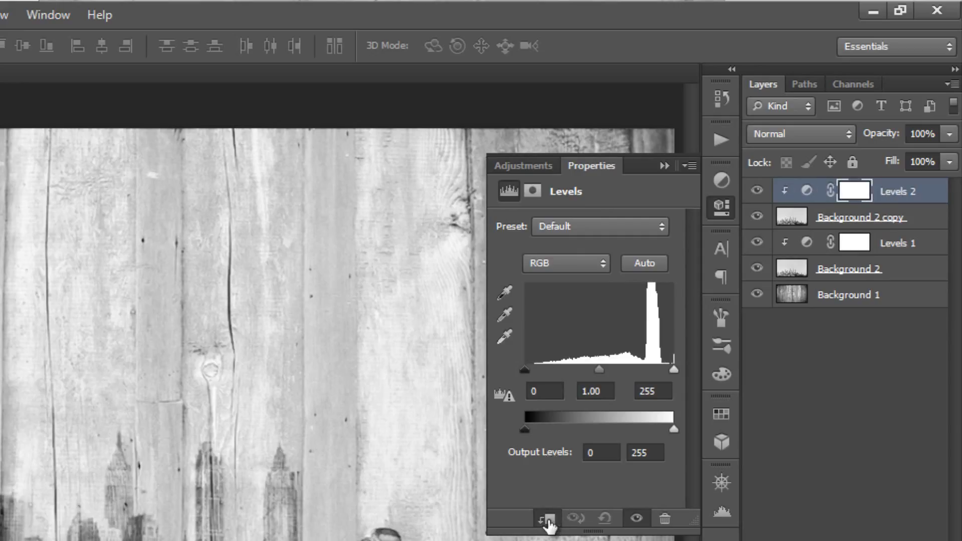
left_click(593, 391)
type("1.19")
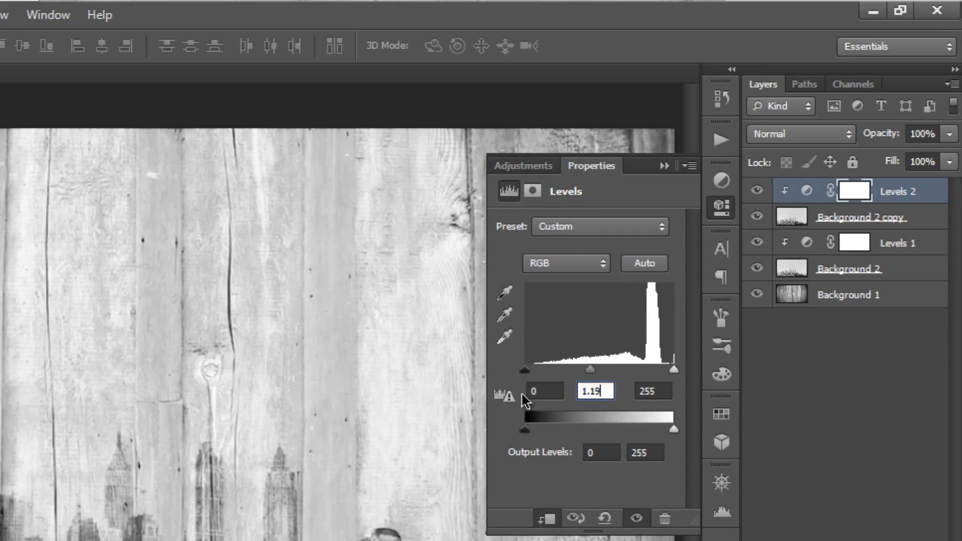
key("Return")
left_click(664, 166)
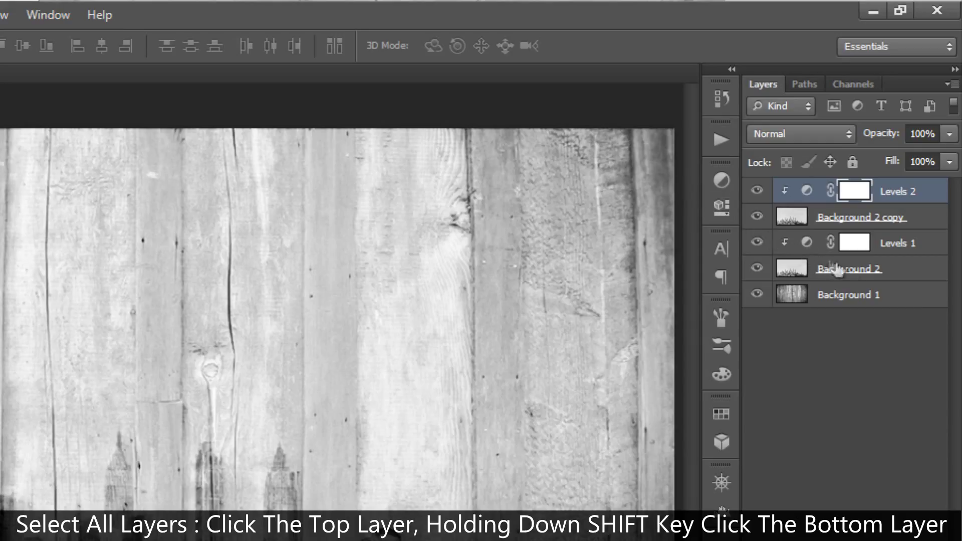
- Group all five layers into a group named 'Background'
left_click(912, 302, "shift")
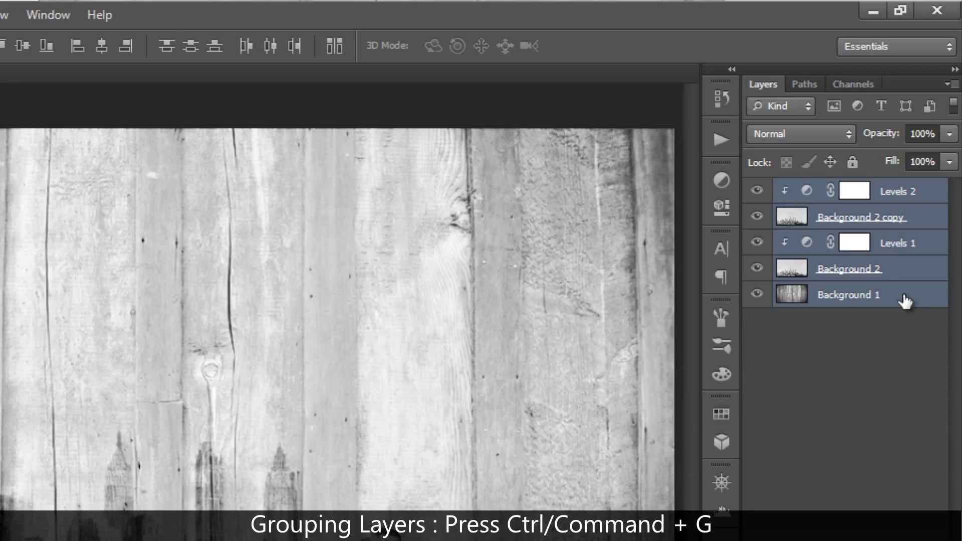
key("ctrl+g")
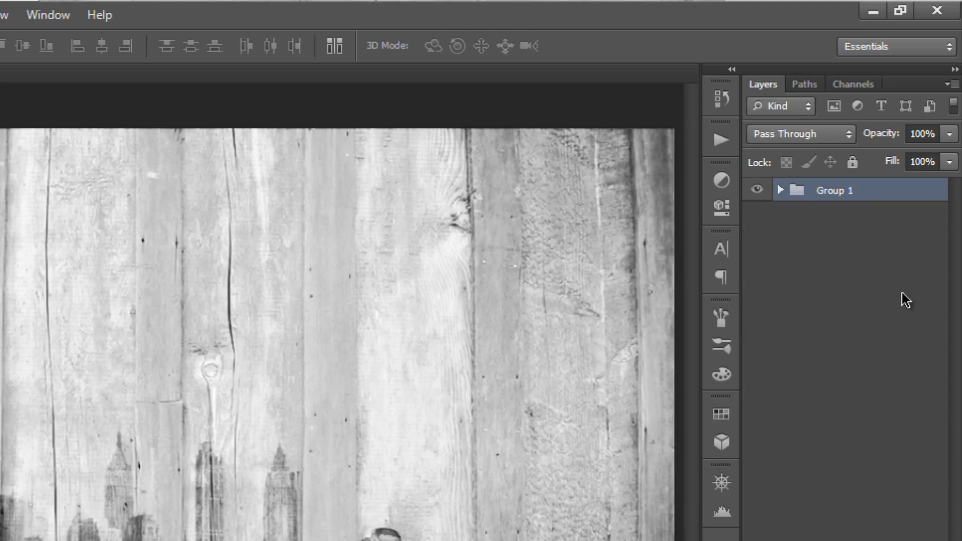
double_click(840, 192)
type("Background")
key("Return")
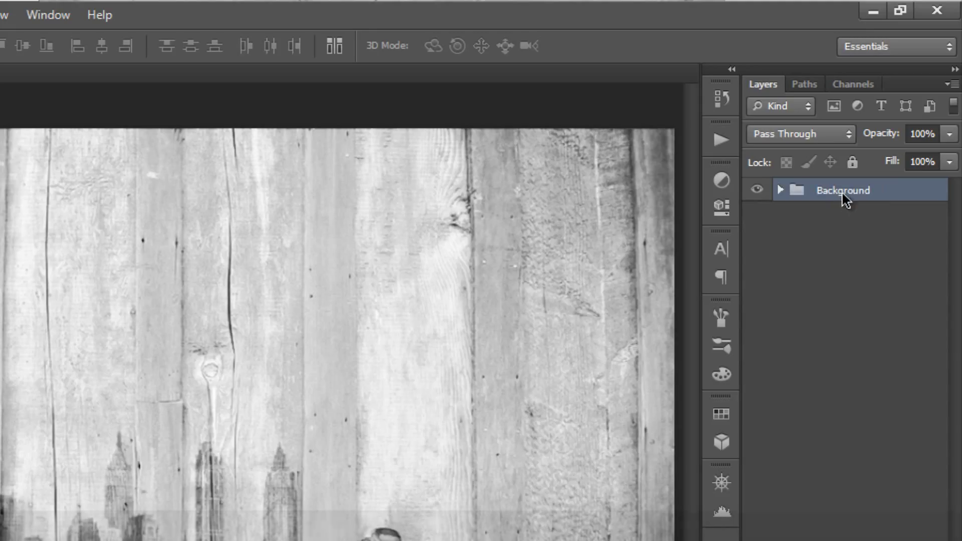
- Duplicate the Background group and merge the copy into a single 'Background copy' layer
right_click(844, 200)
left_click(838, 244)
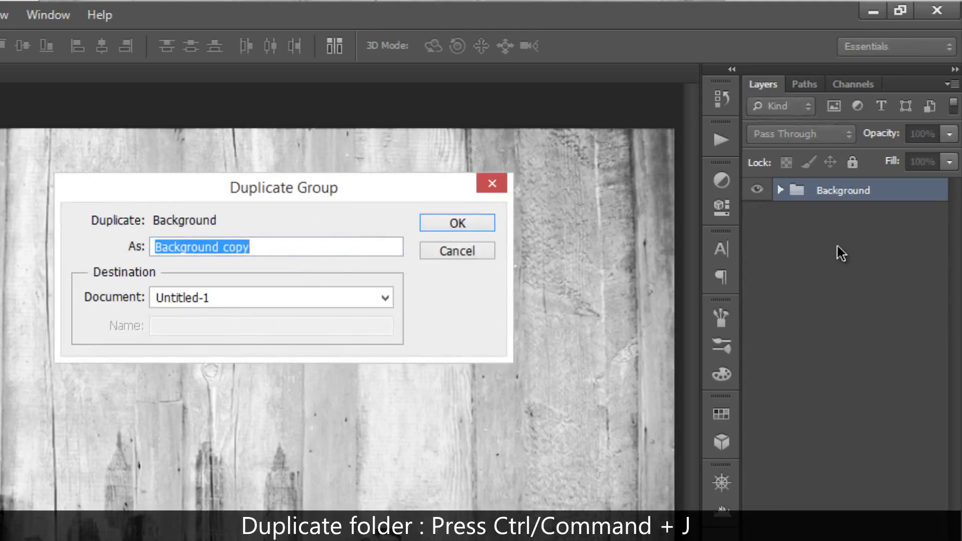
left_click(460, 230)
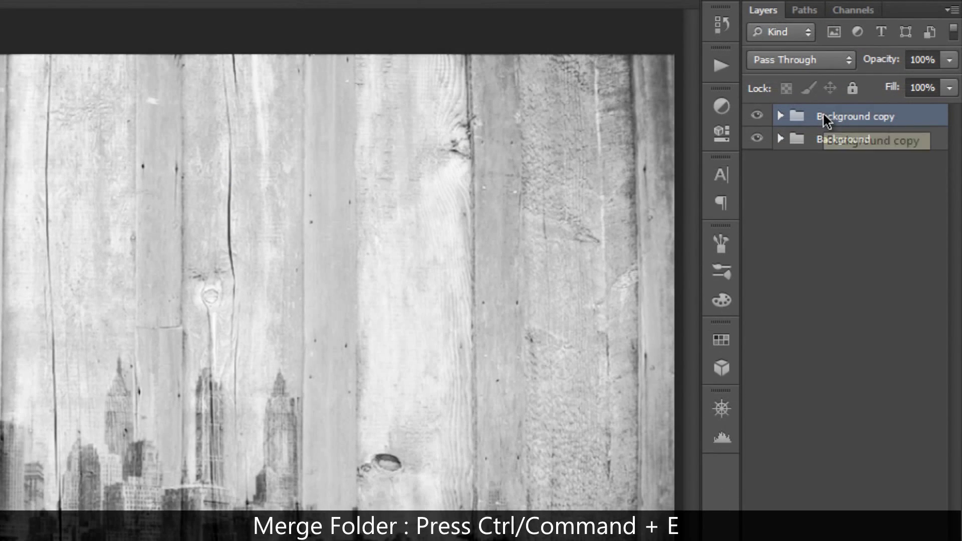
right_click(825, 188)
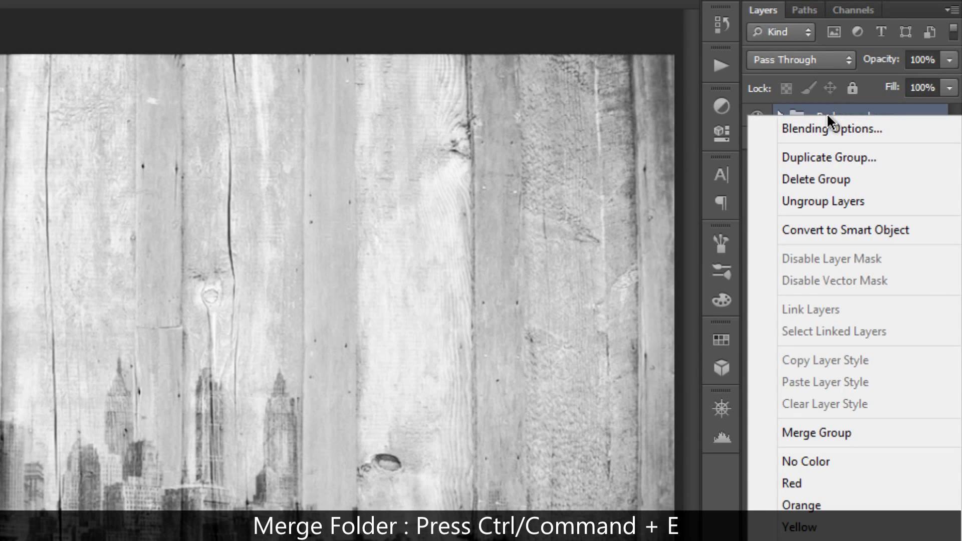
left_click(805, 433)
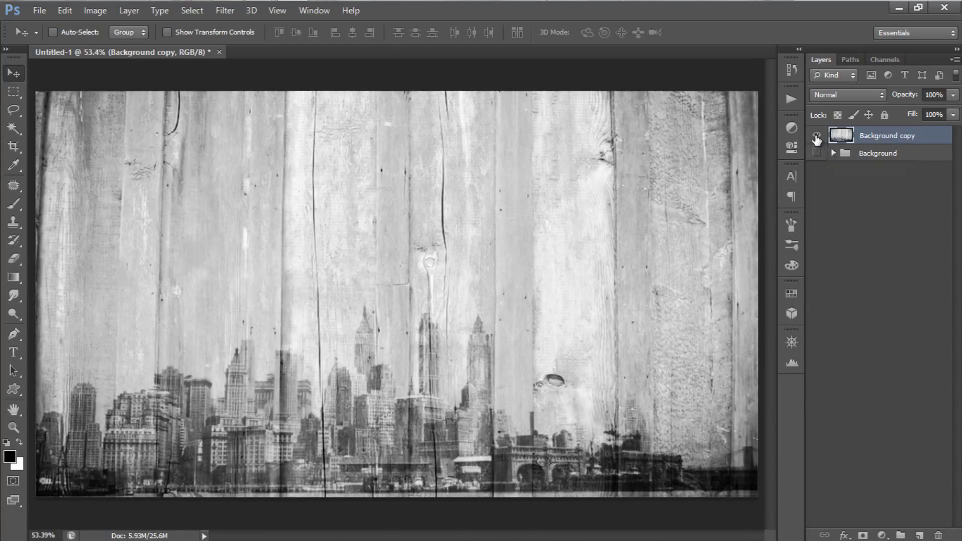
- Draw a black filled circle above the skyline with the Ellipse Tool
left_click(817, 136)
left_click(817, 137)
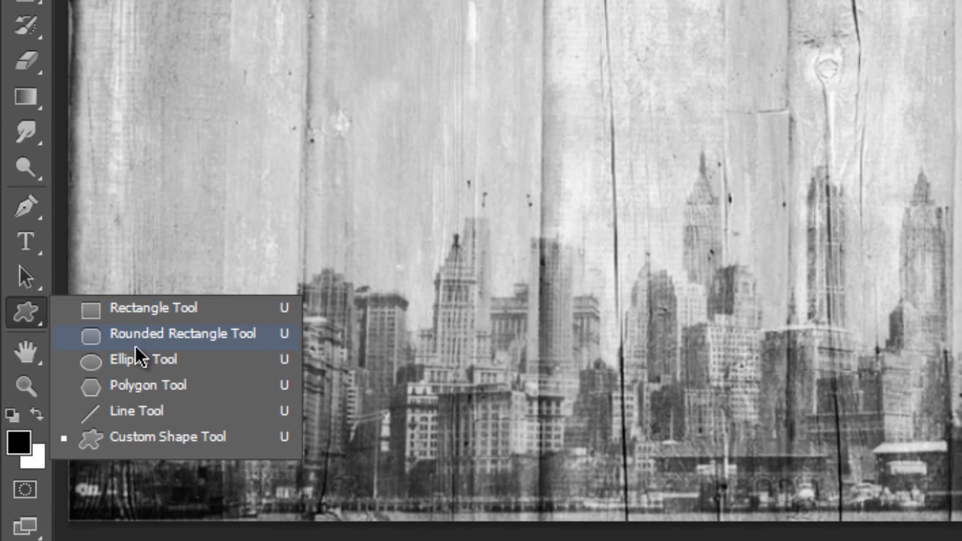
left_click(134, 354)
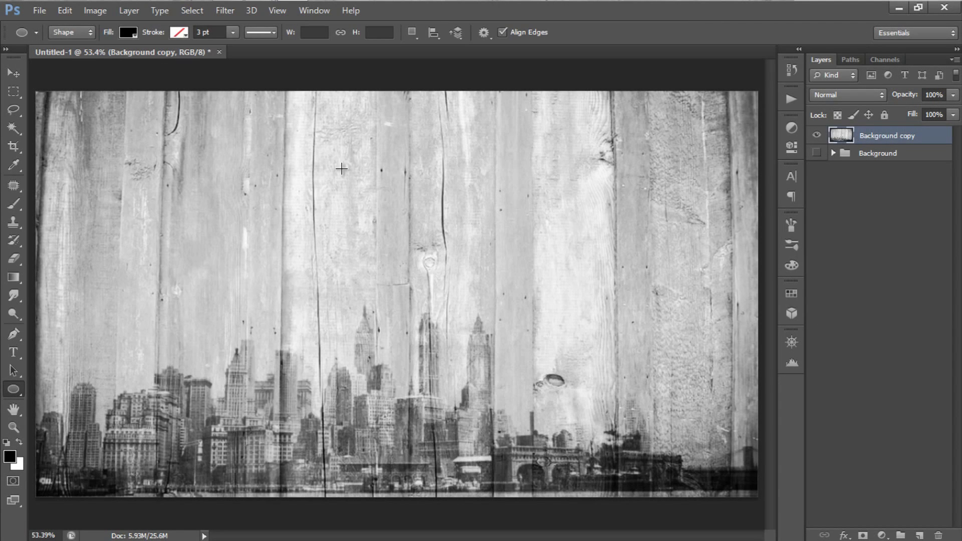
left_click_drag(341, 169, 474, 314)
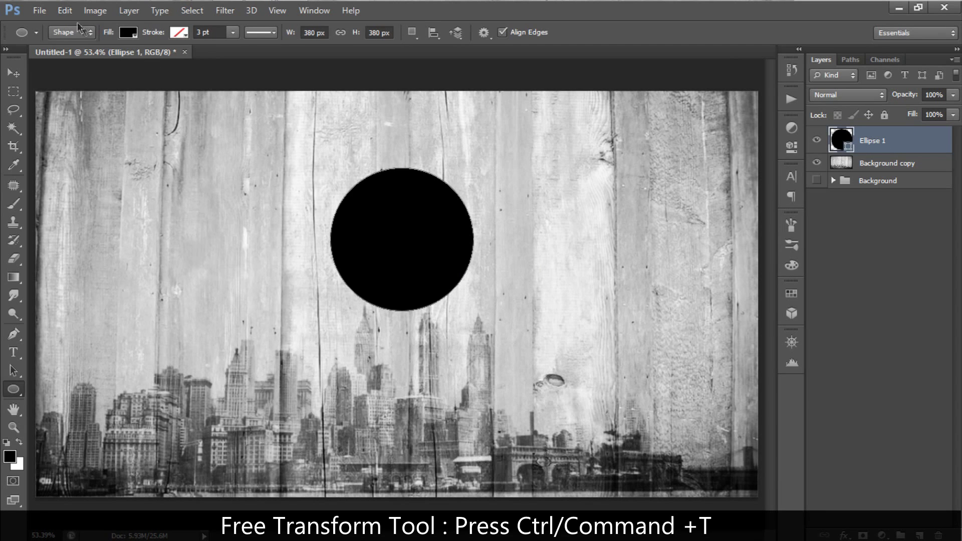
- Scale the circle down to about 94% around its centre with Free Transform Path
left_click(65, 11)
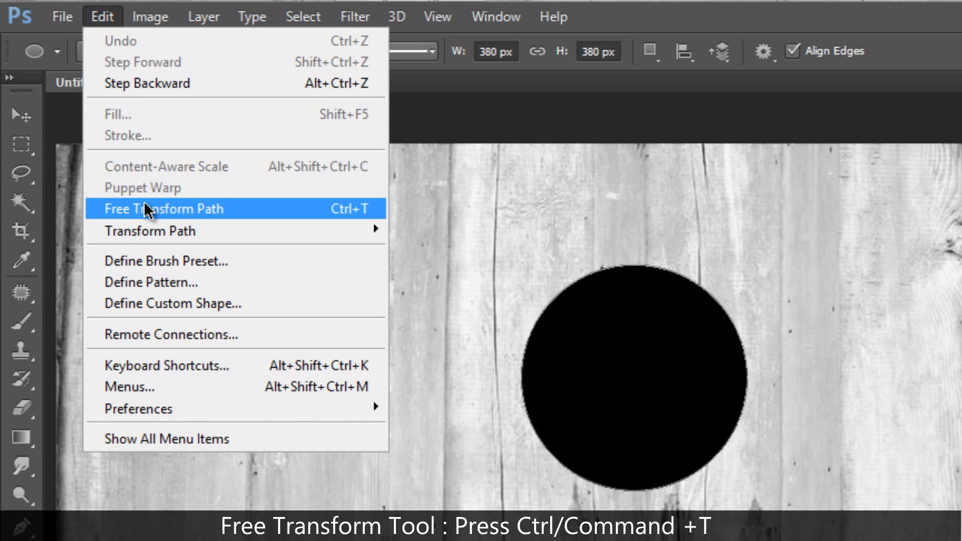
left_click(147, 210)
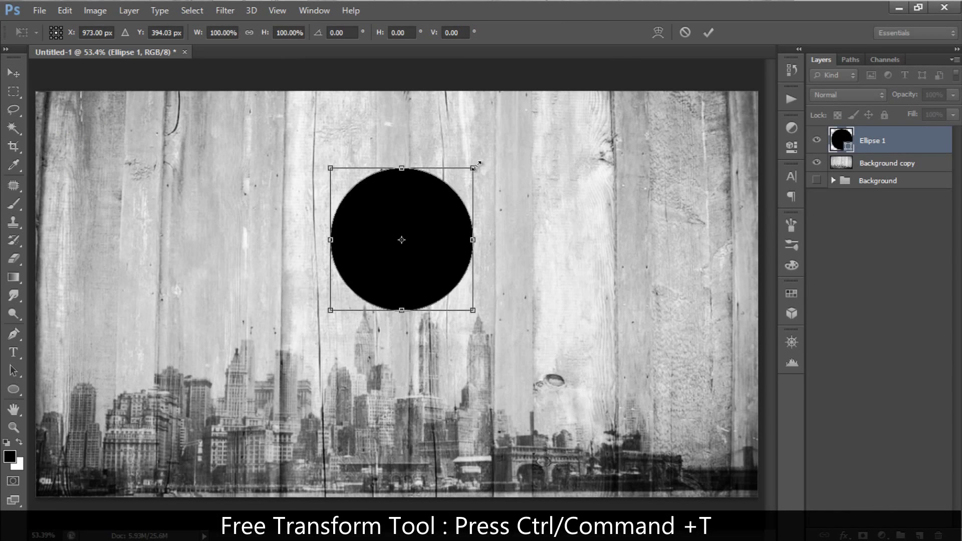
left_click_drag(477, 164, 476, 171)
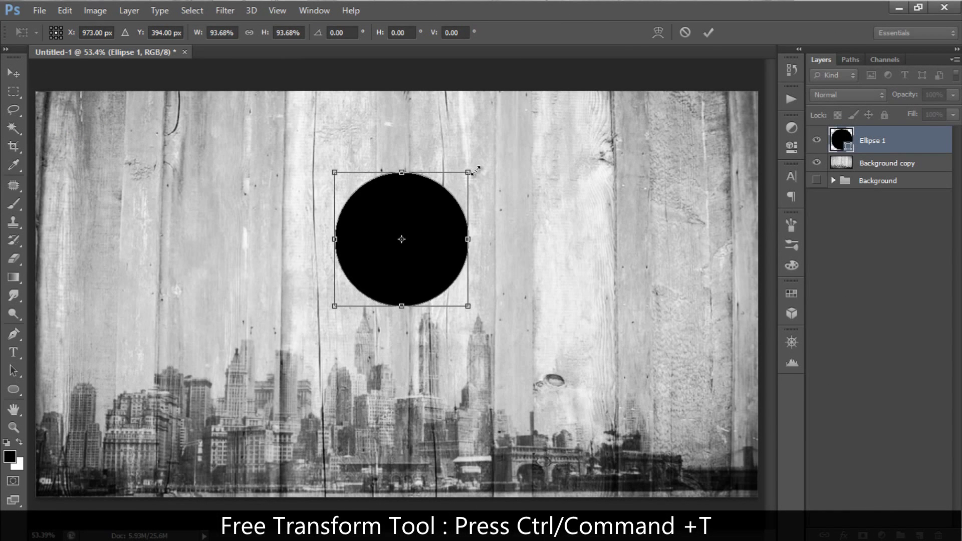
left_click(705, 33)
- Align the black circle to the exact horizontal and vertical centre of the canvas
key("v")
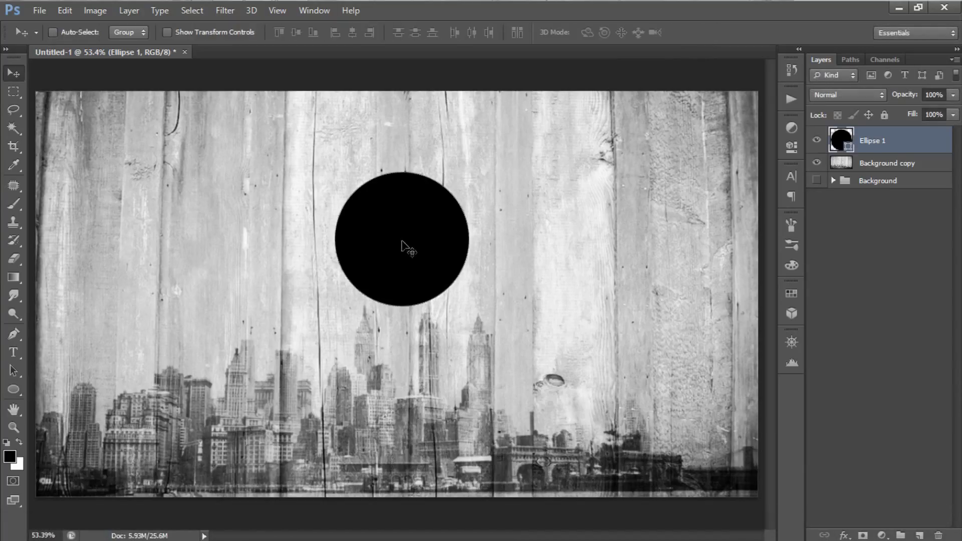
left_click_drag(402, 241, 404, 247)
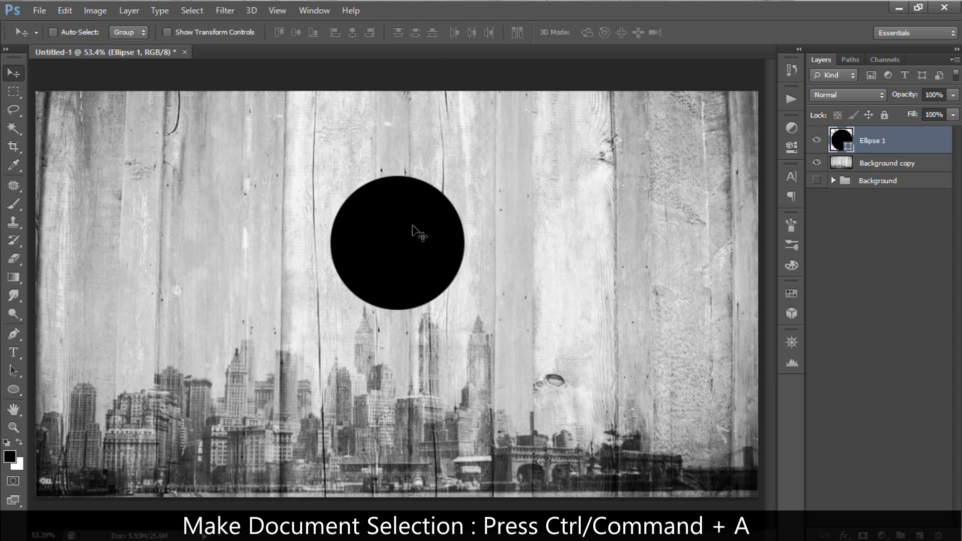
key("ctrl+a")
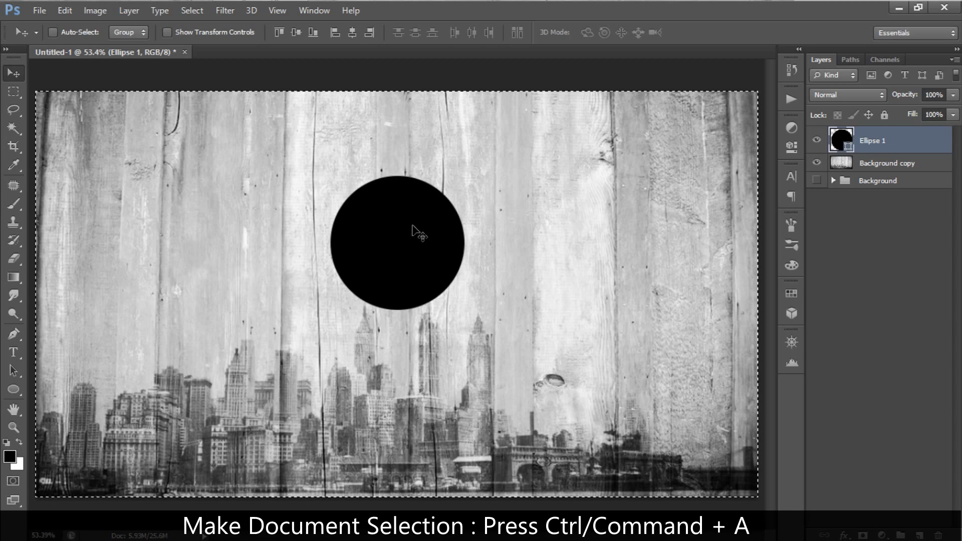
left_click(355, 33)
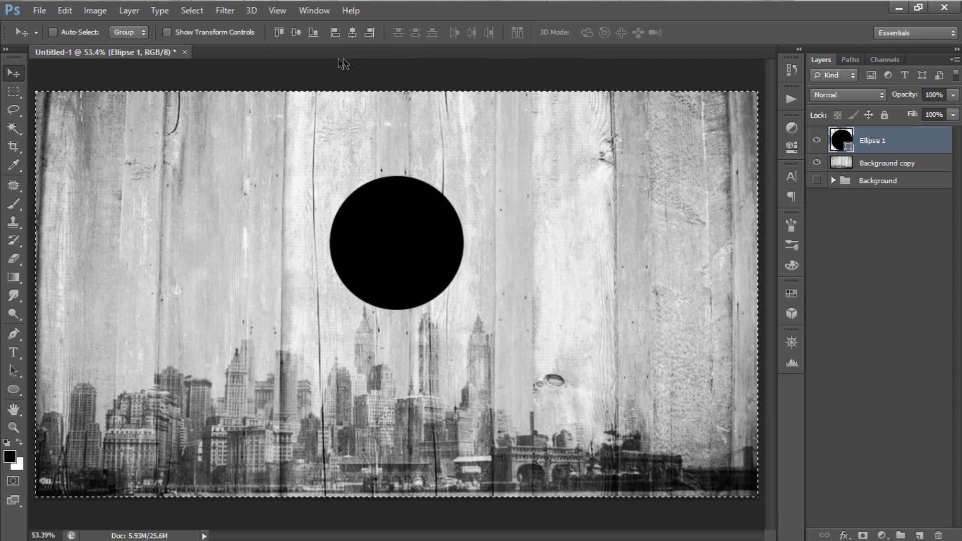
left_click(295, 34)
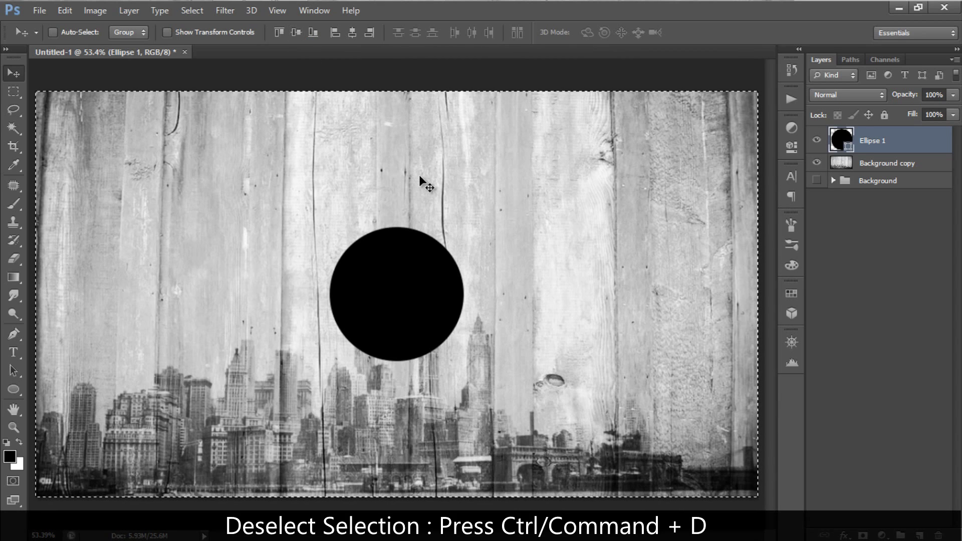
key("ctrl+d")
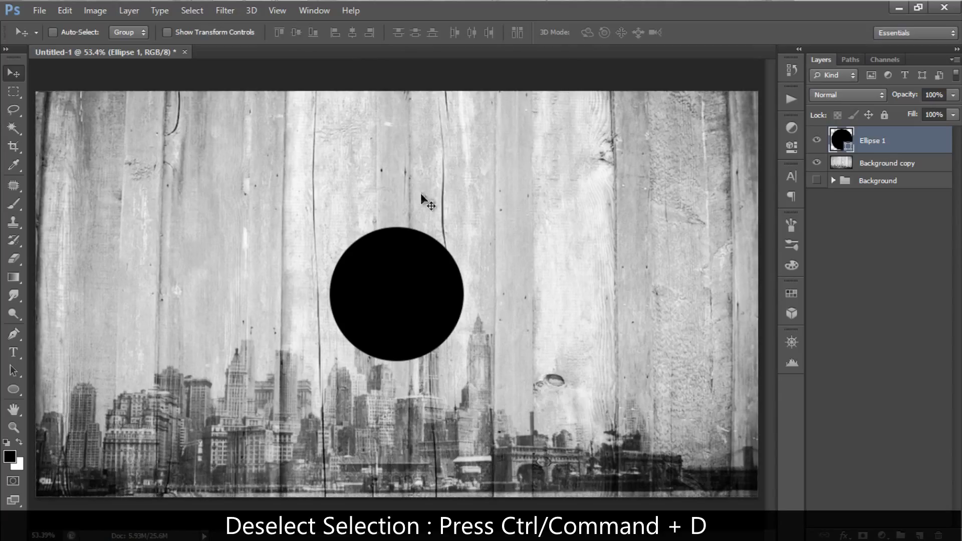
- Raise the circle about 117 px and cut its round shape out of Background copy
left_click_drag(404, 286, 405, 233)
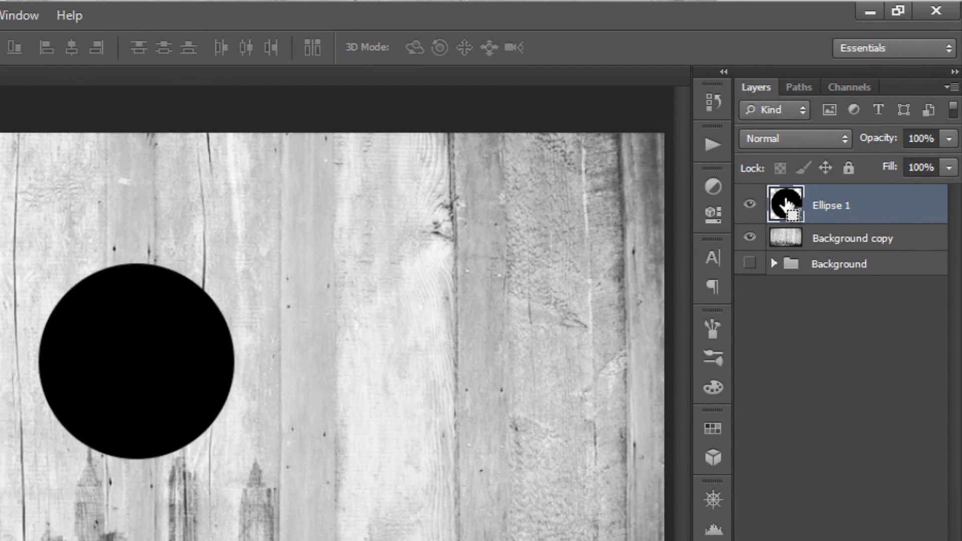
left_click(787, 203, "ctrl")
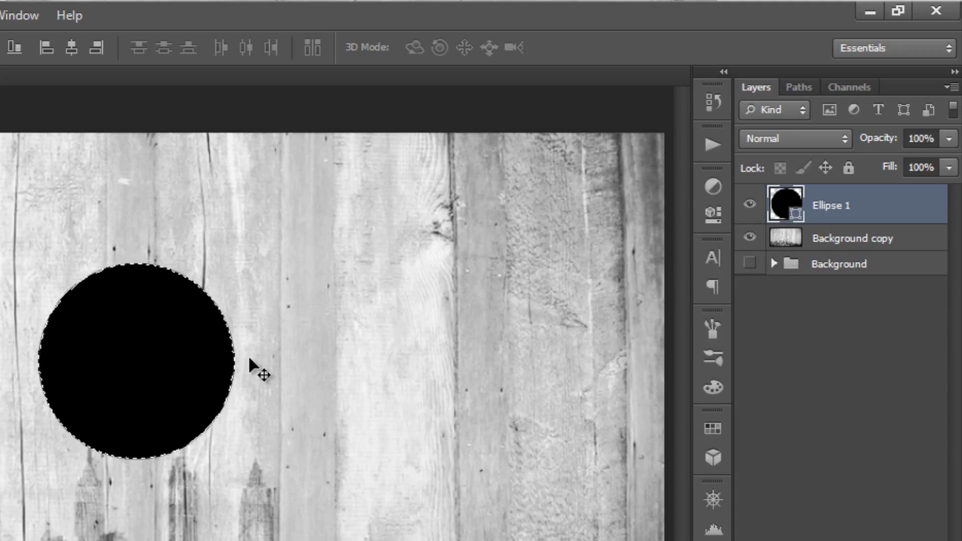
left_click(833, 240)
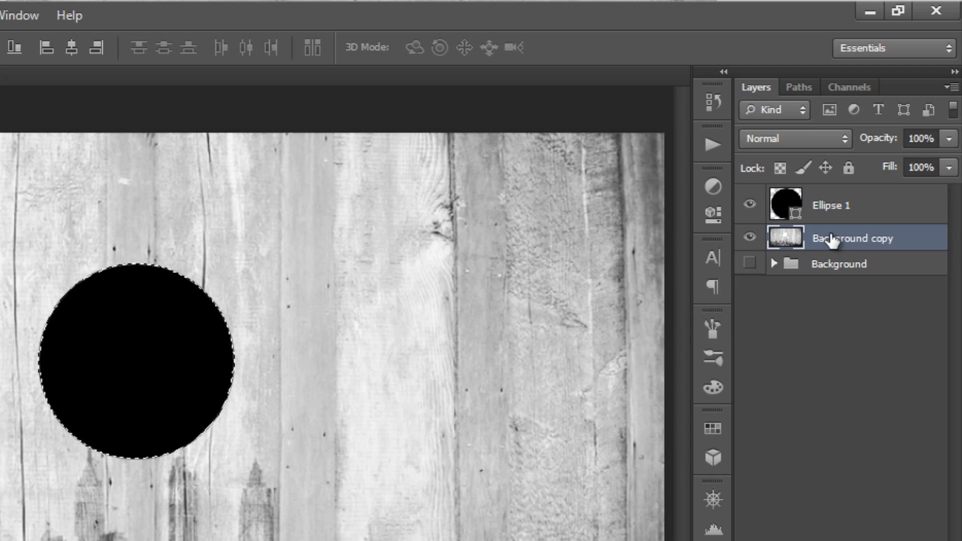
key("ctrl+d")
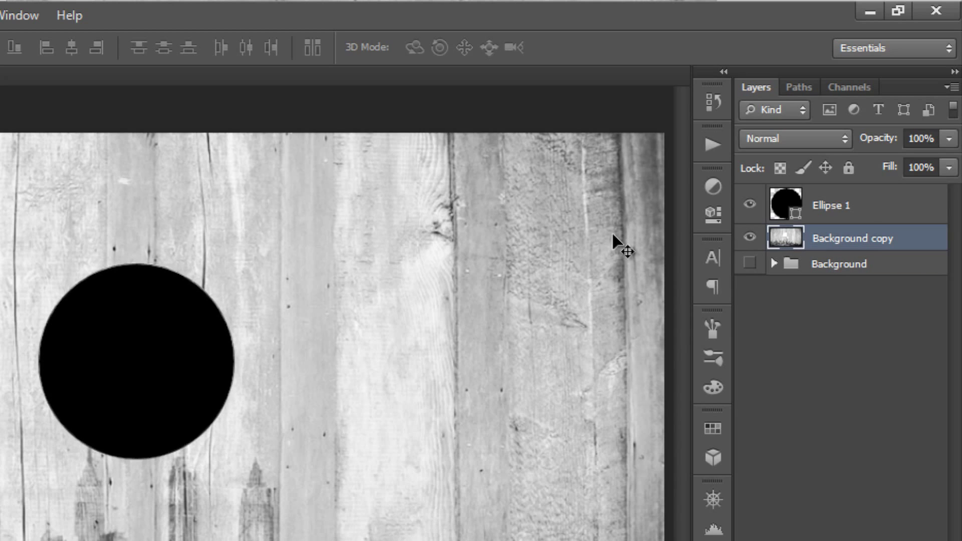
- Delete the Ellipse 1 layer and target the Background group
left_click(871, 216)
key("Delete")
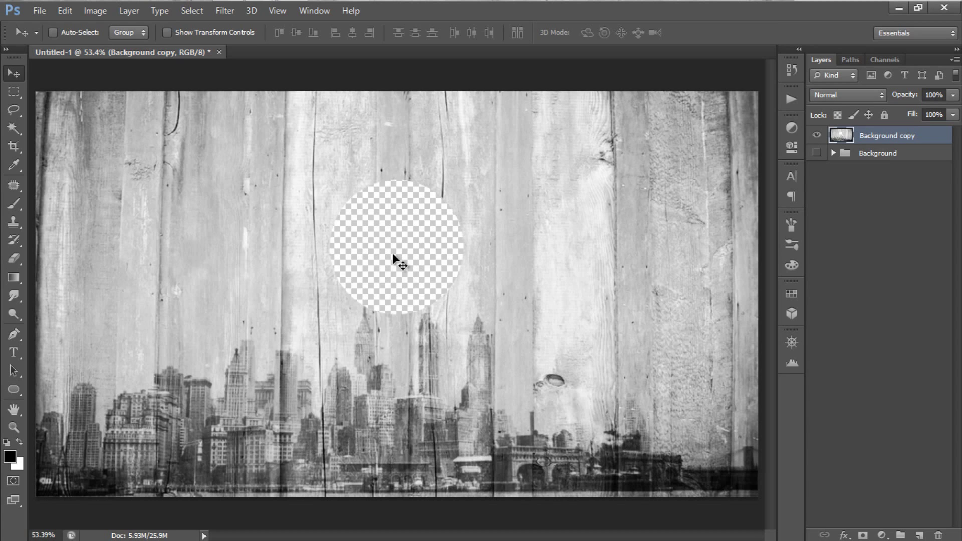
key("alt+bracketleft")
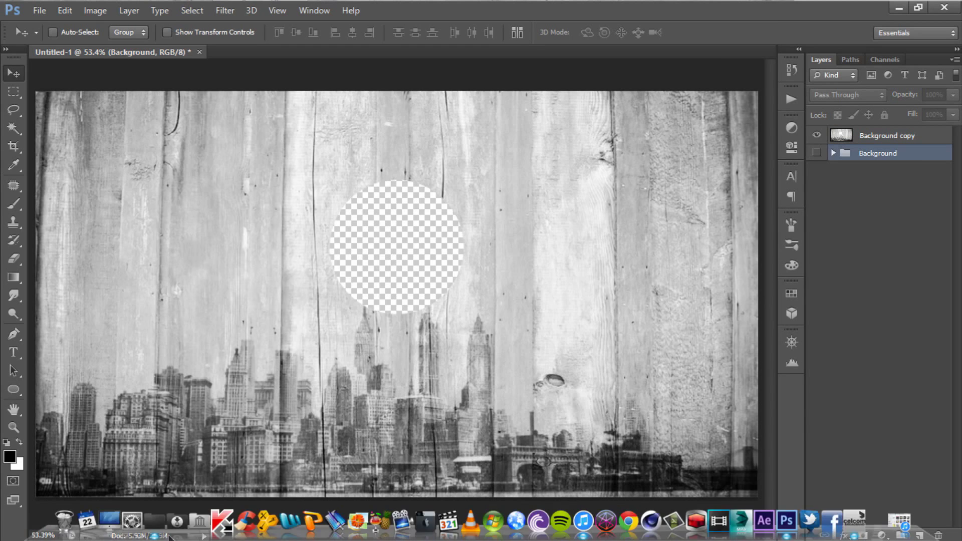
- Place the cloud photo under Background copy, scaled to 11.07% to fill the round hole
left_click(148, 525)
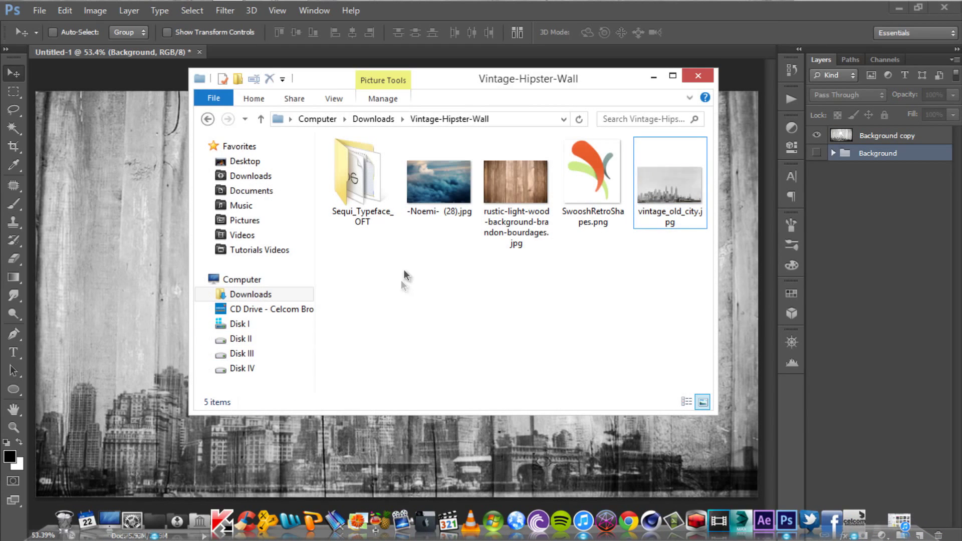
left_click_drag(445, 199, 406, 432)
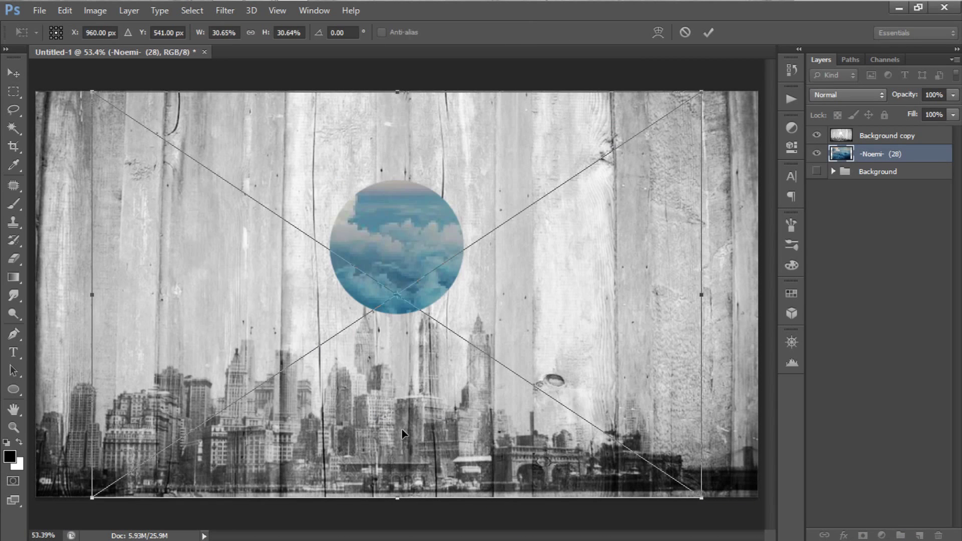
left_click_drag(695, 494, 554, 323)
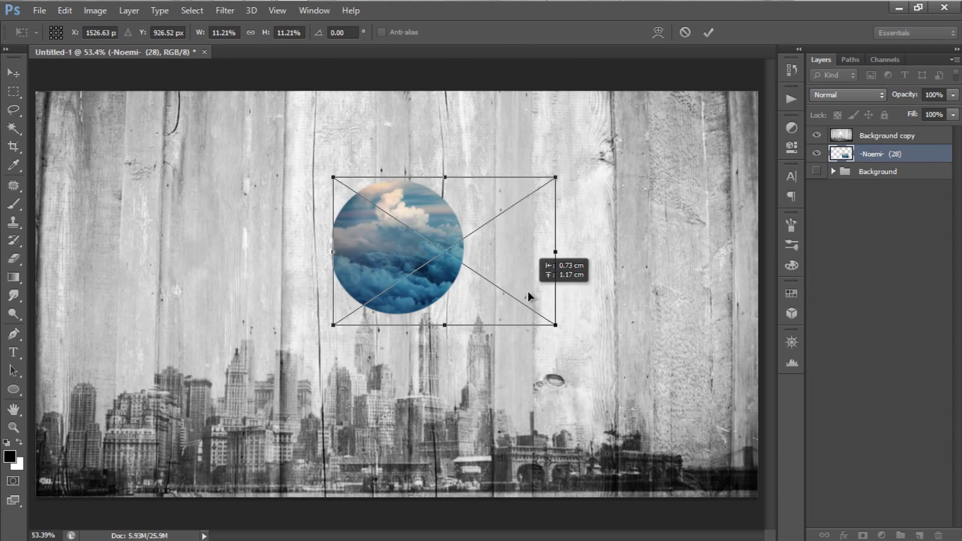
left_click_drag(358, 237, 353, 239)
left_click_drag(554, 326, 548, 321)
left_click_drag(521, 292, 522, 296)
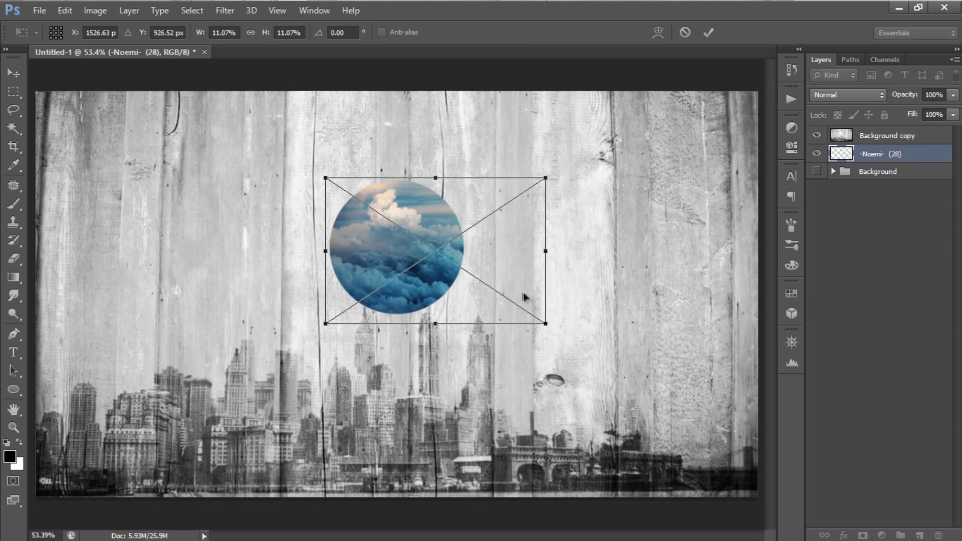
left_click(709, 33)
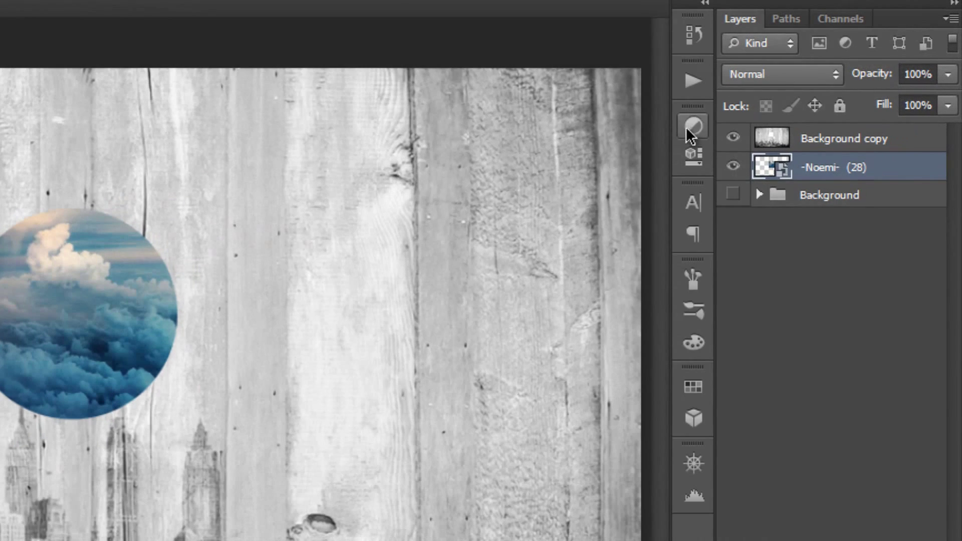
left_click(792, 128)
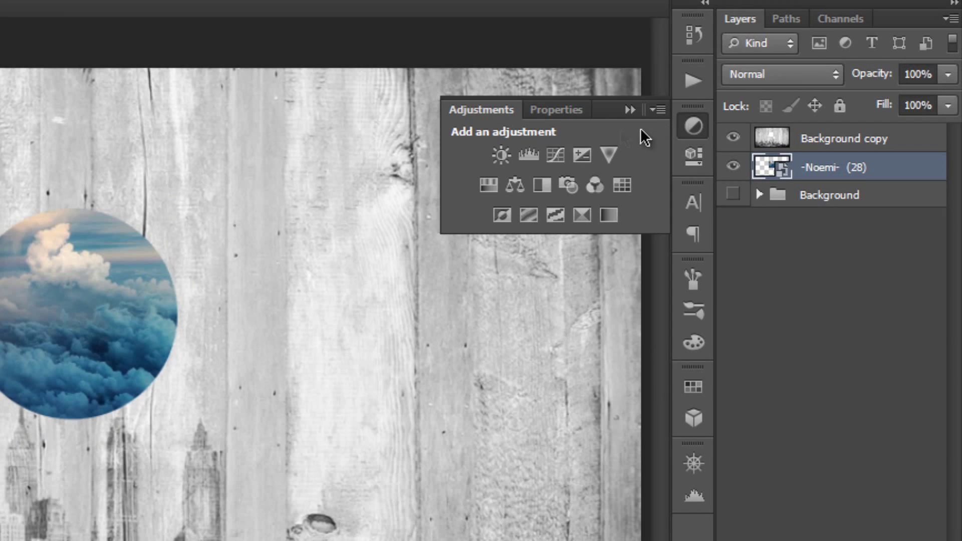
- Add a Levels adjustment clipped to the cloud photo with white input level 210
left_click(528, 155)
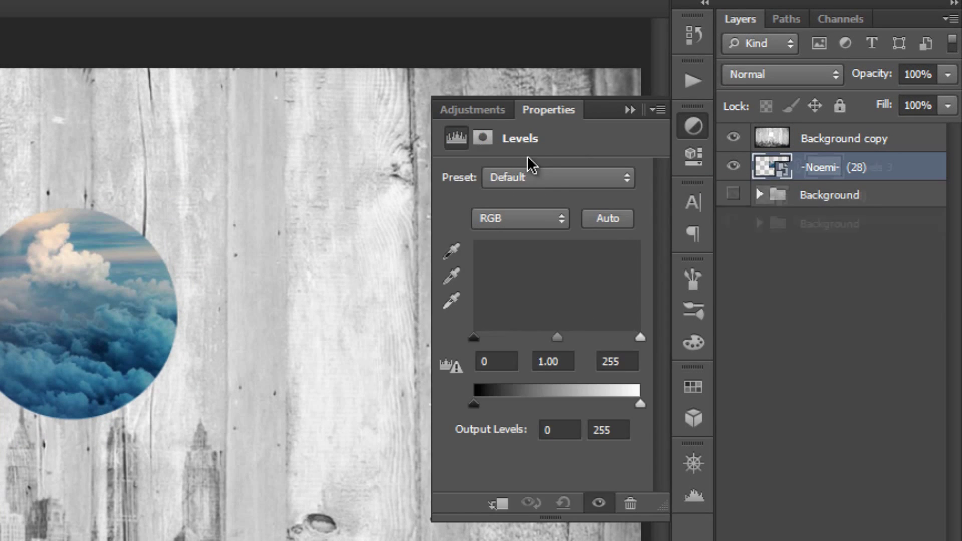
left_click(501, 503)
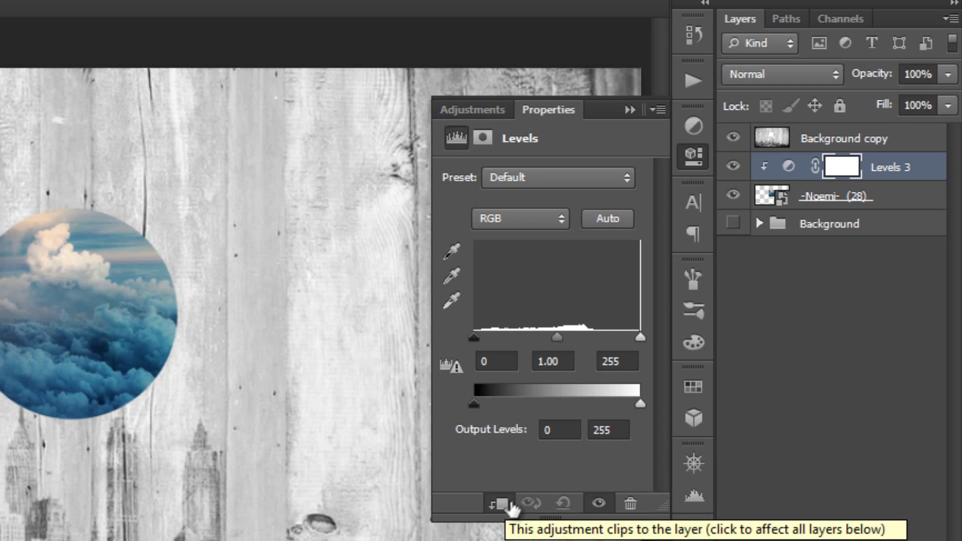
type("210")
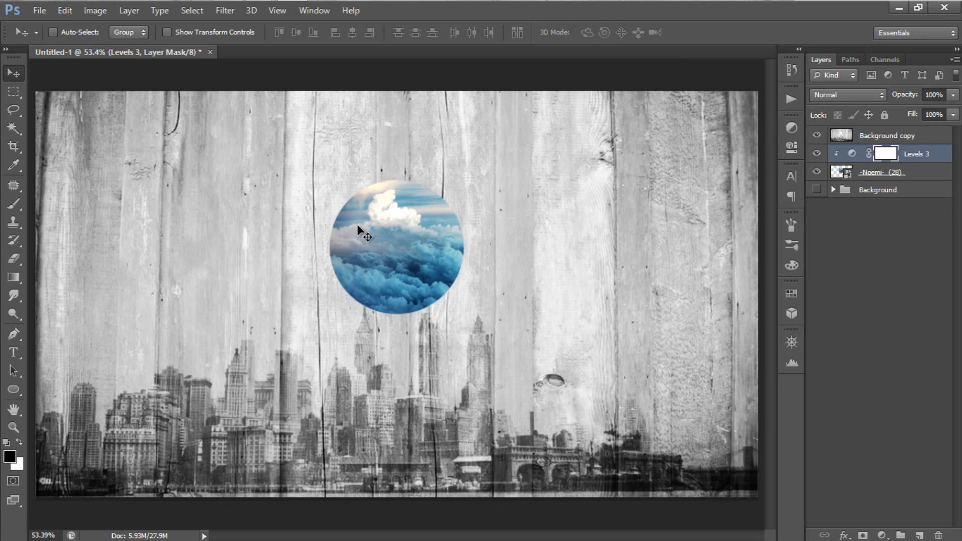
- Open Background copy's layer style and add a Drop Shadow in Normal blend mode
left_click(936, 140)
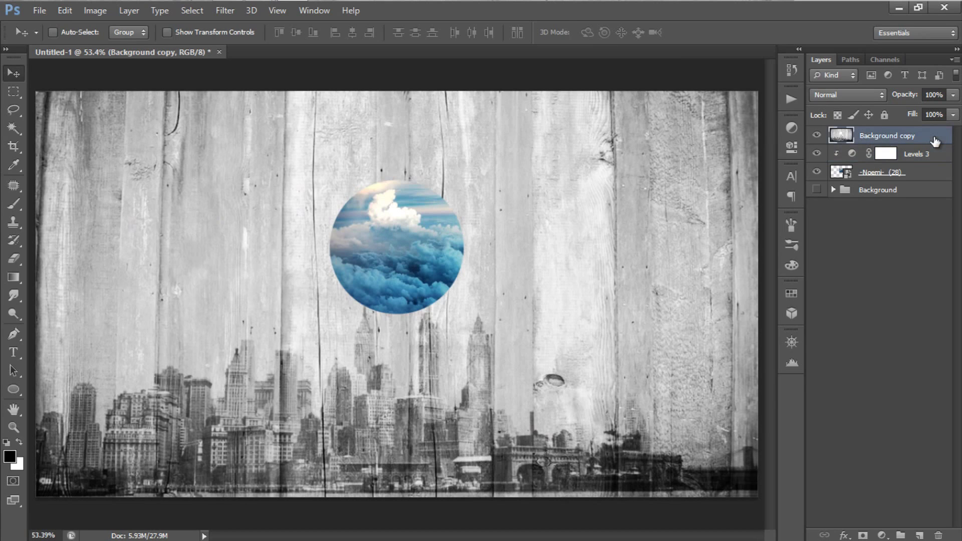
double_click(931, 140)
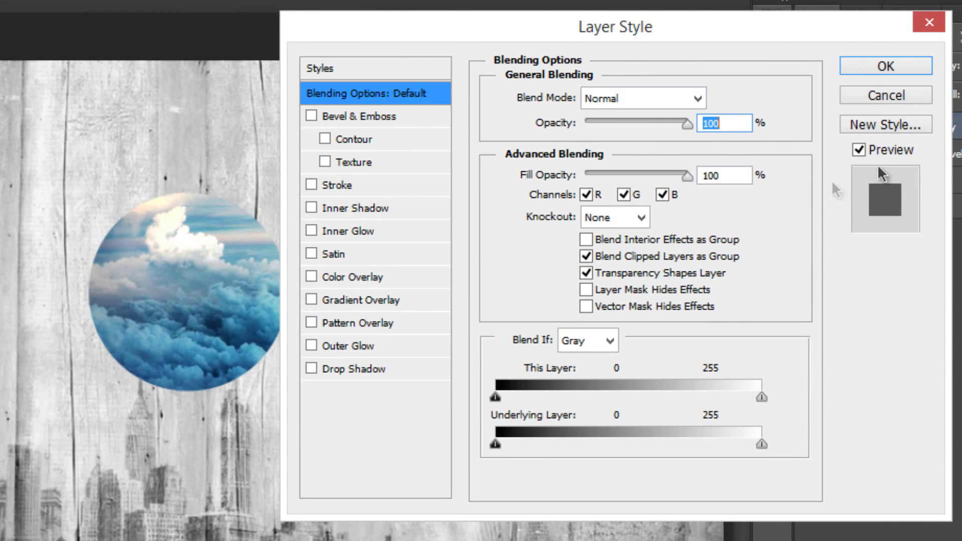
left_click(360, 371)
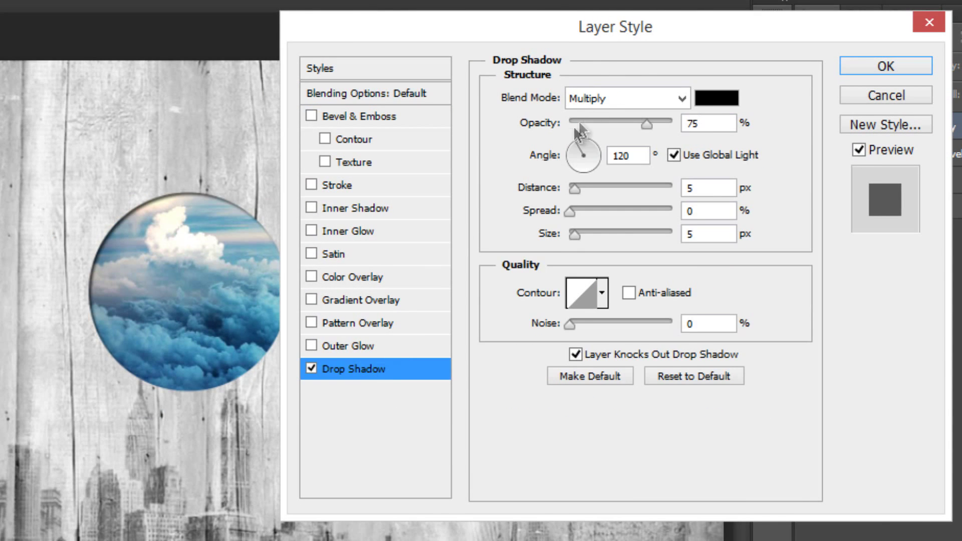
left_click(597, 97)
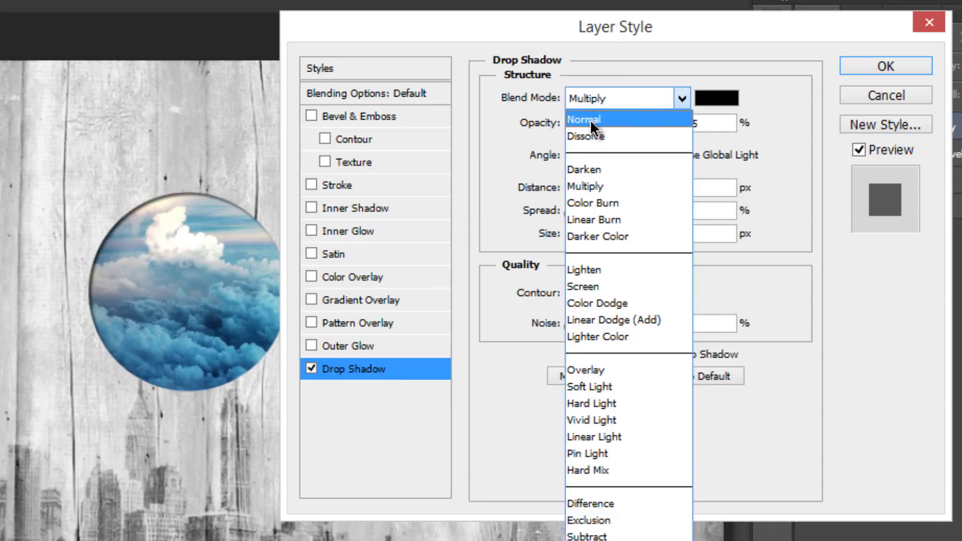
left_click(591, 119)
- Set the shadow to 94% opacity, 150° angle, 18 px distance, 4% spread, 6 px size
left_click(647, 122)
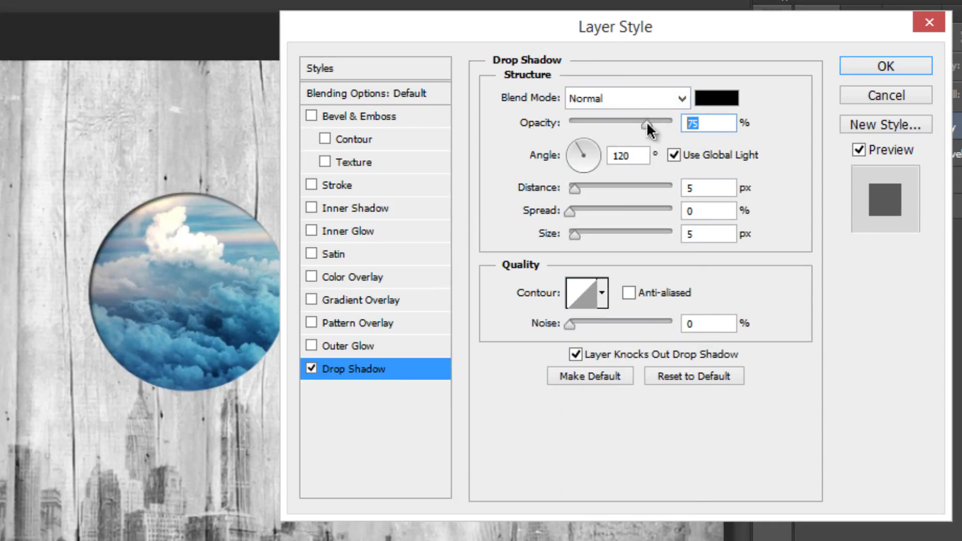
type("94")
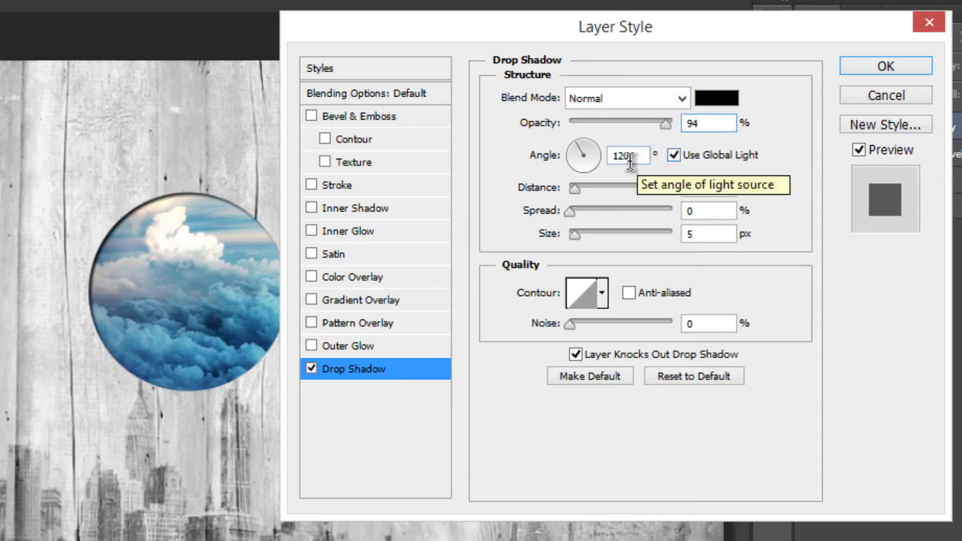
left_click_drag(631, 161, 596, 165)
type("150")
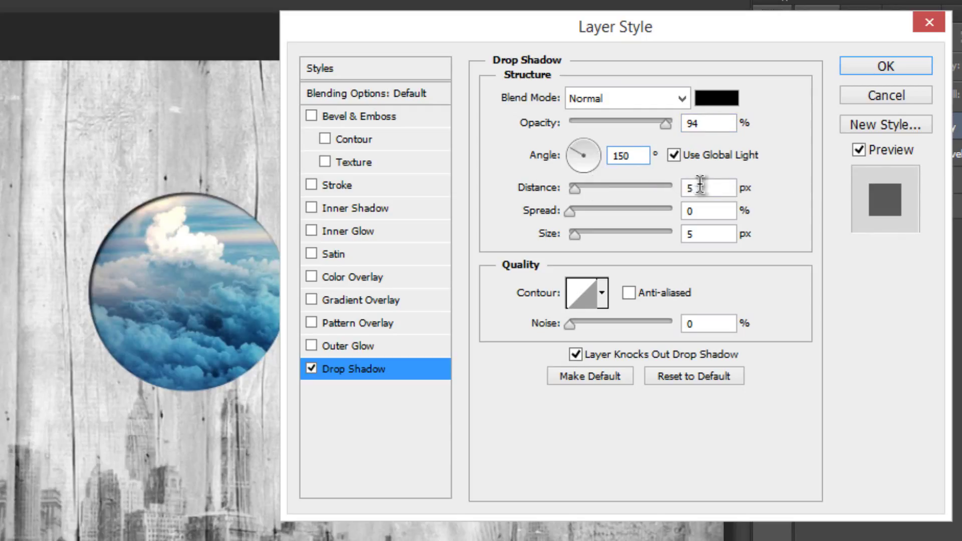
left_click_drag(701, 184, 661, 186)
type("18")
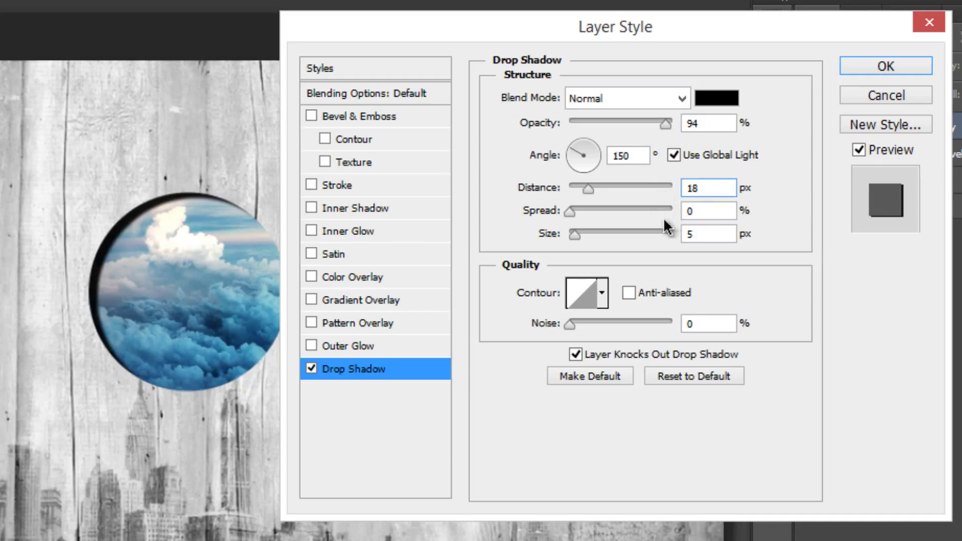
type("4")
key("Tab")
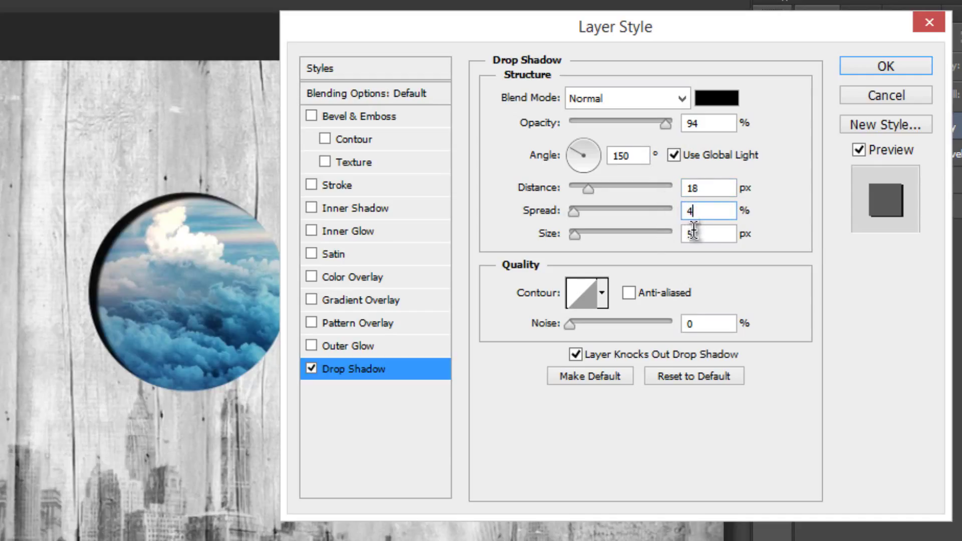
key("BackSpace")
key("Up")
- Apply the circle's drop shadow and place SwooshRetroShapes.png into the wallpaper
left_click(855, 66)
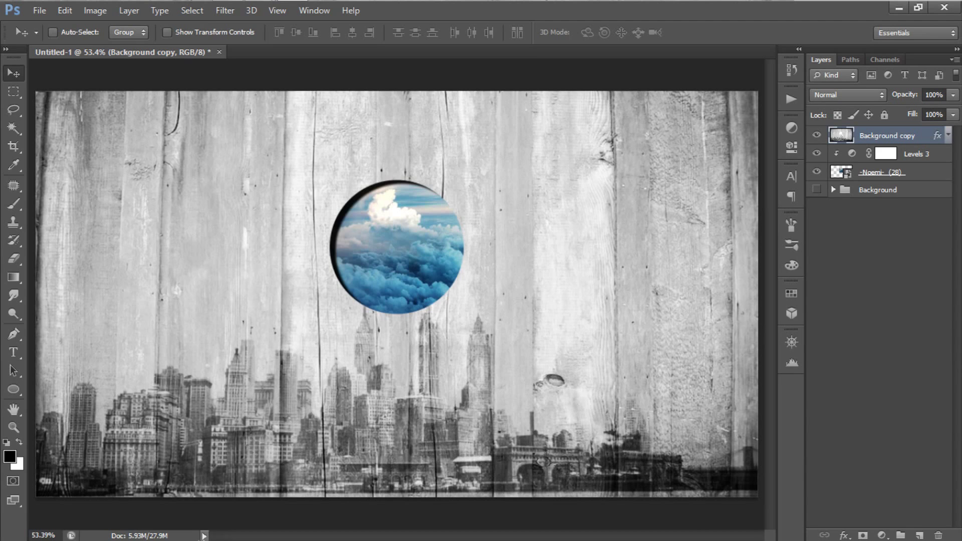
left_click(155, 522)
left_click(569, 200)
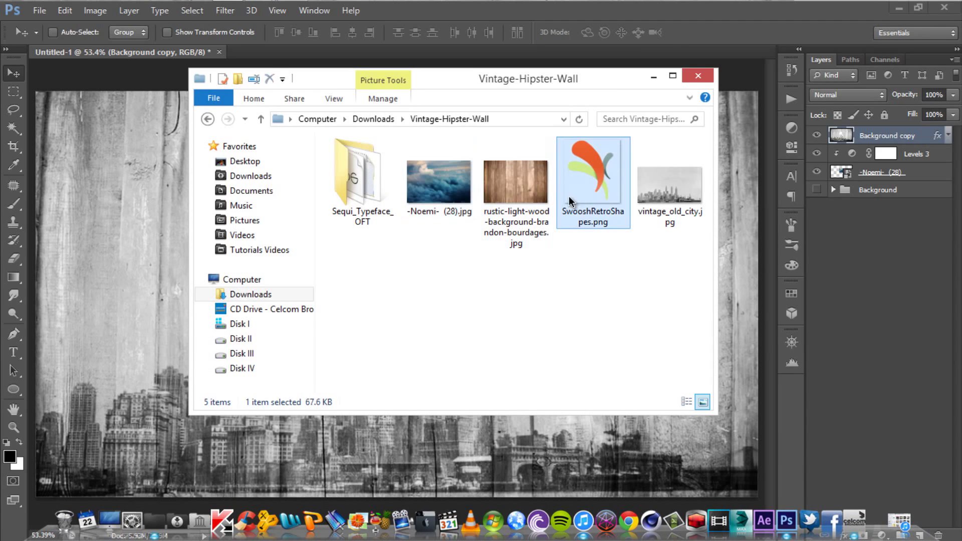
left_click_drag(574, 199, 727, 200)
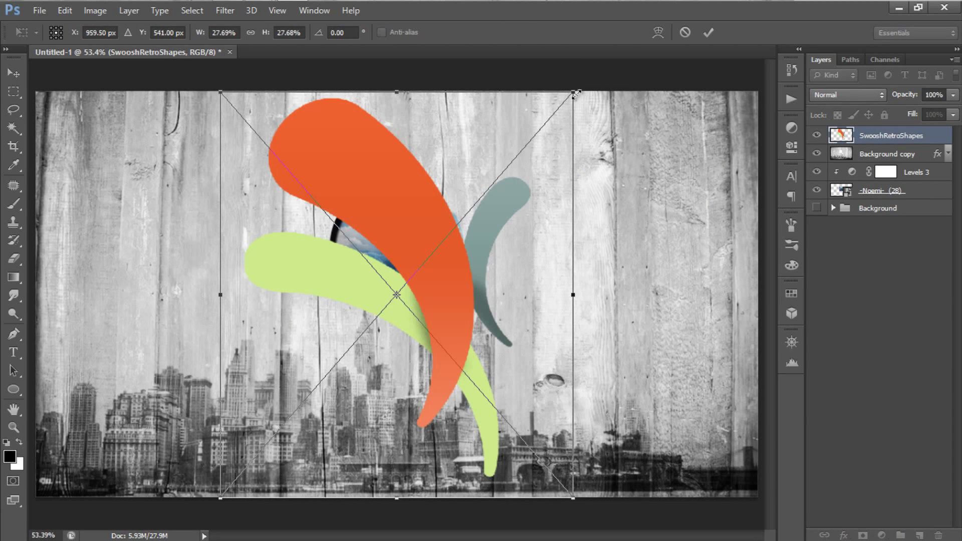
- Shrink the swoosh, rotate it 15°, and position it on the circle's upper-right edge
left_click_drag(576, 93, 358, 341)
left_click_drag(290, 419, 465, 205)
left_click_drag(534, 125, 485, 162)
mouse_move(464, 196)
left_mouse_down()
mouse_move(477, 172)
mouse_move(477, 186)
left_mouse_up()
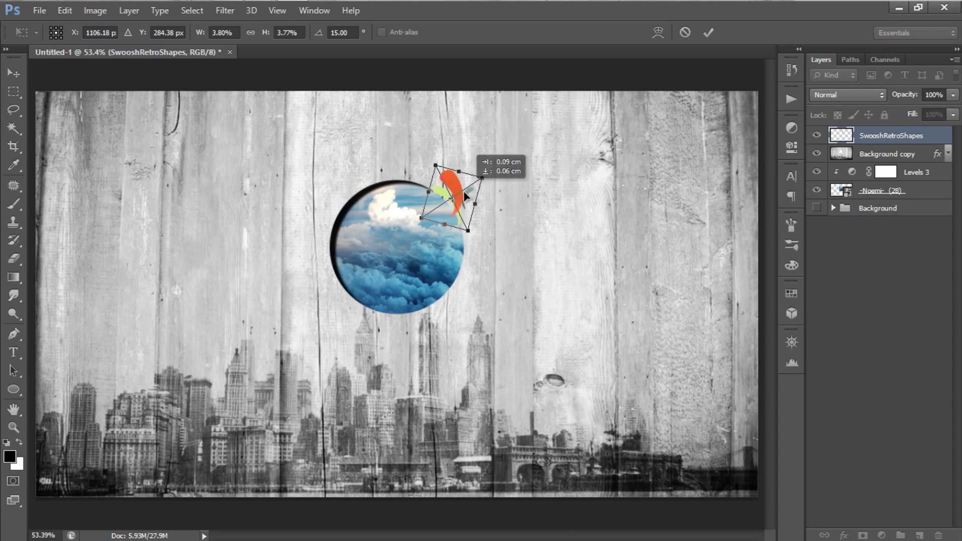
left_click(709, 34)
scroll(440, 209, "up", 5)
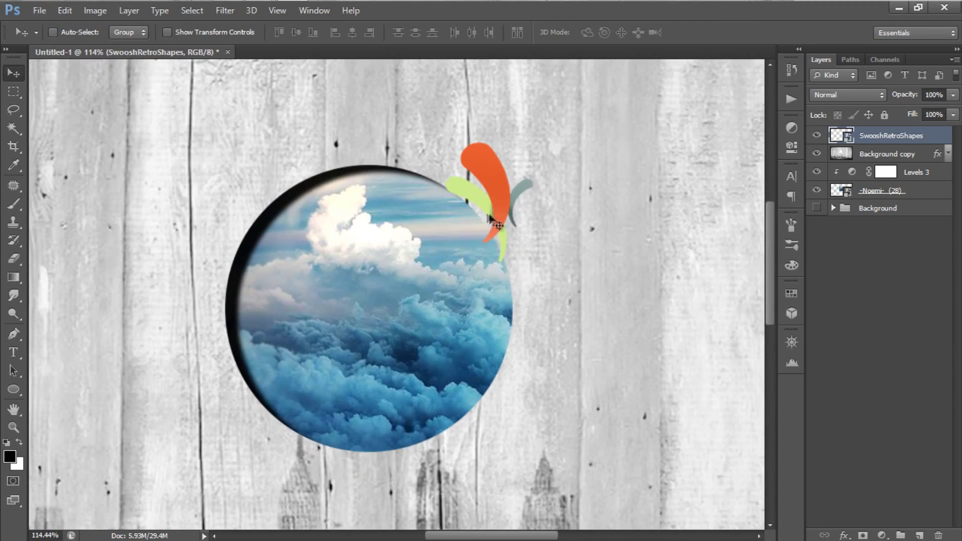
left_click_drag(489, 215, 482, 206)
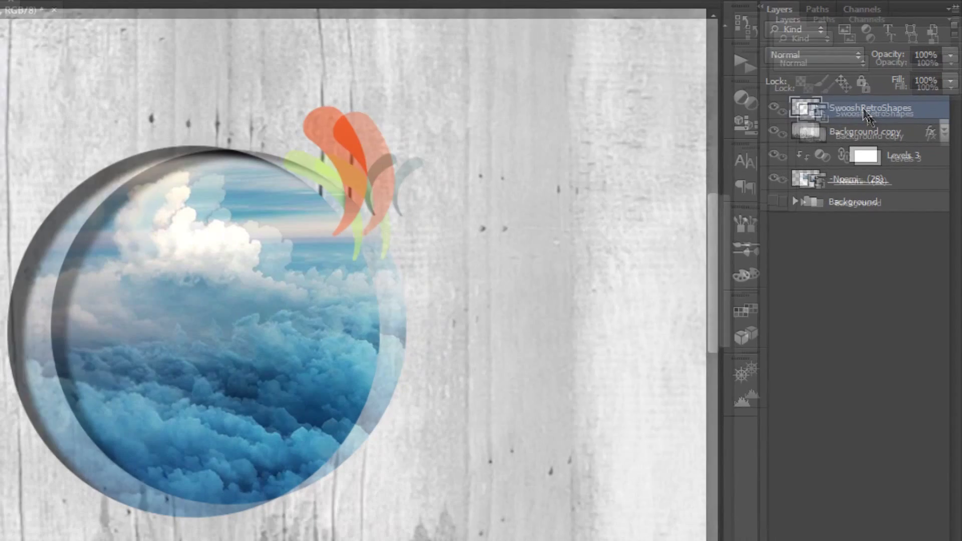
right_click(863, 138)
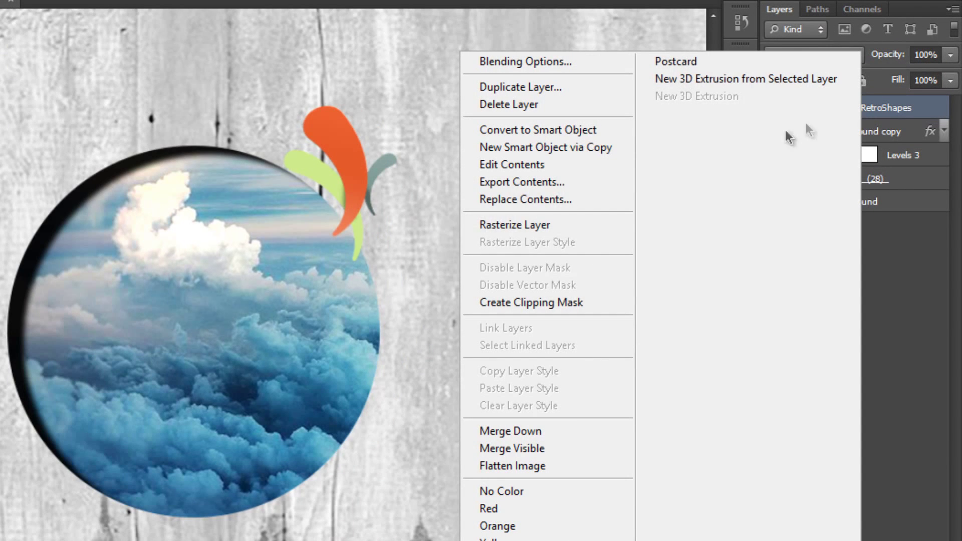
- Rasterize the swoosh layer, set it to Color Burn, and desaturate it to grey
left_click(511, 225)
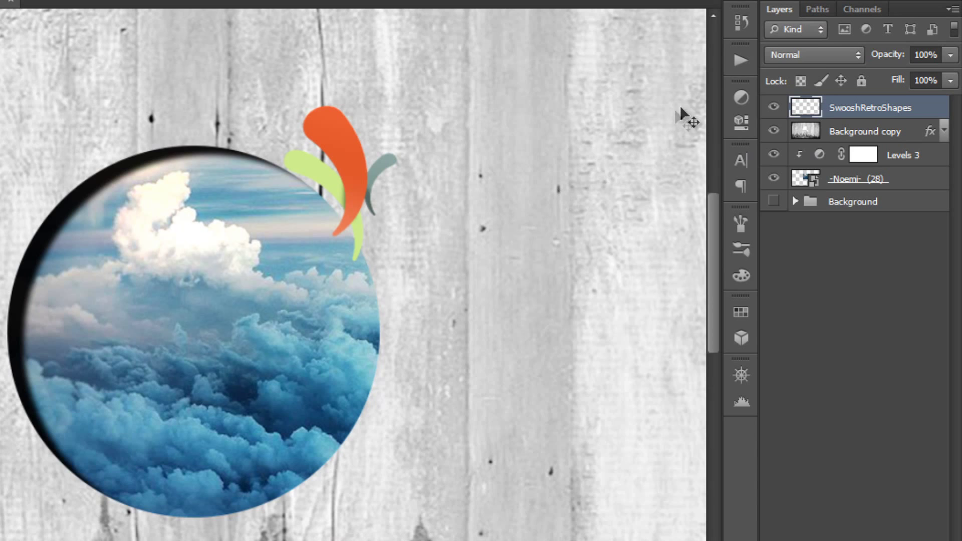
left_click(787, 60)
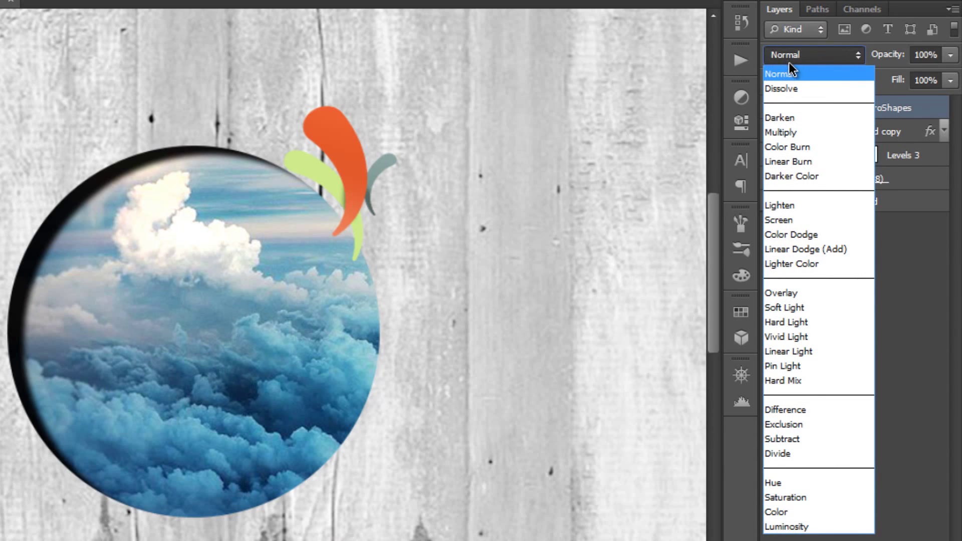
left_click(789, 144)
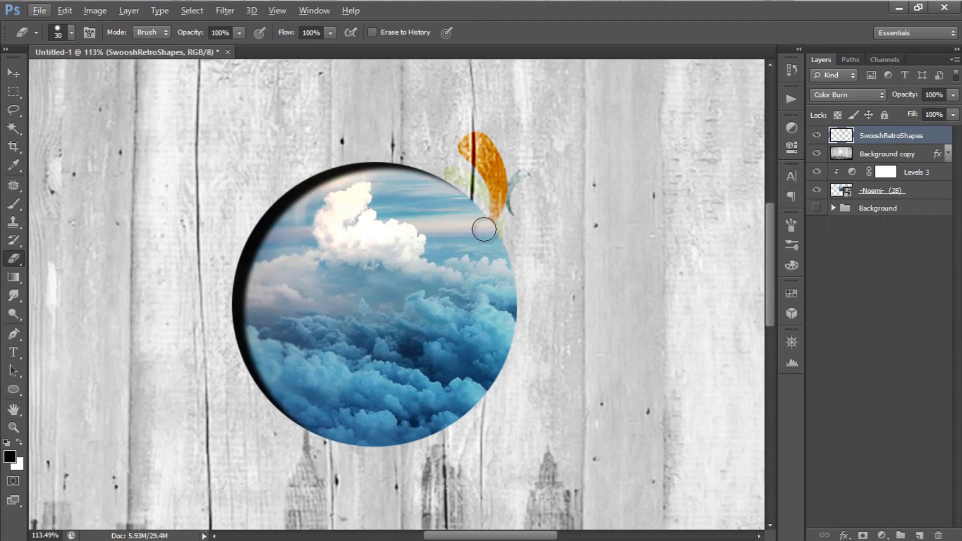
key("v")
key("ctrl+shift+u")
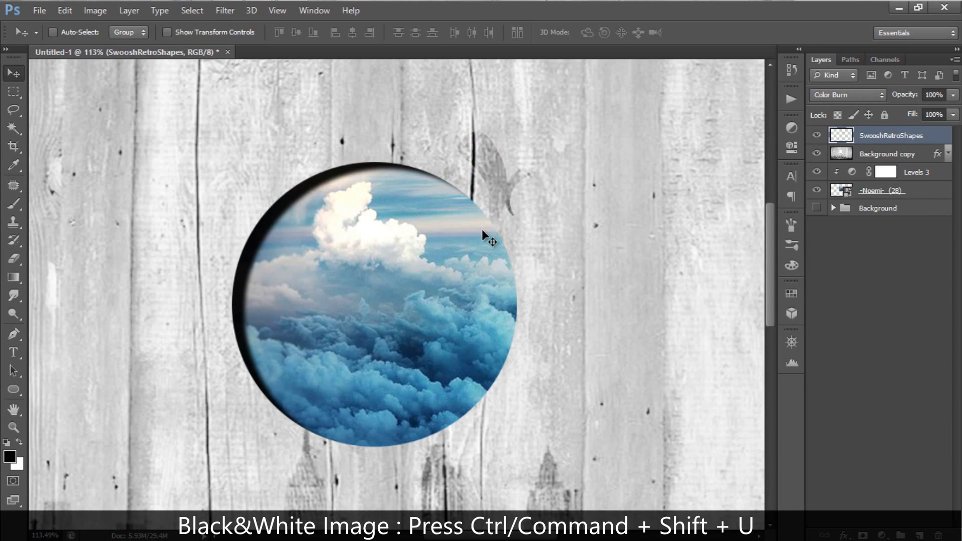
- Duplicate the swoosh layer and set the copy's opacity to 20%
right_click(905, 137)
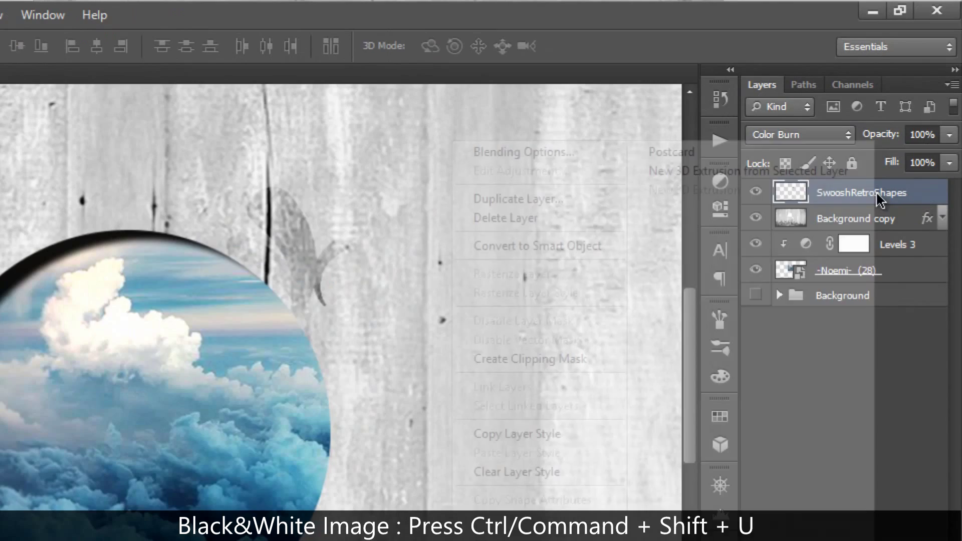
left_click(705, 140)
left_click(624, 158)
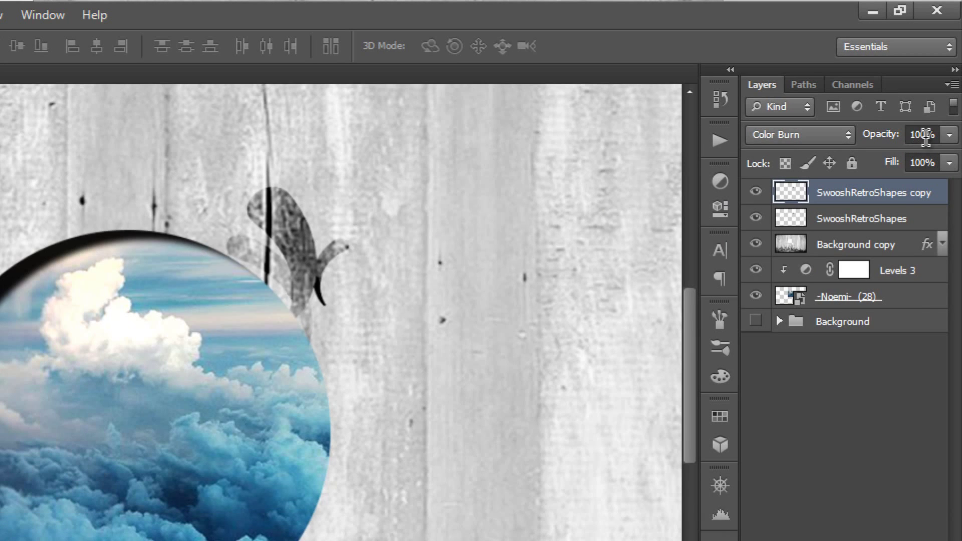
left_click(896, 137)
type("20")
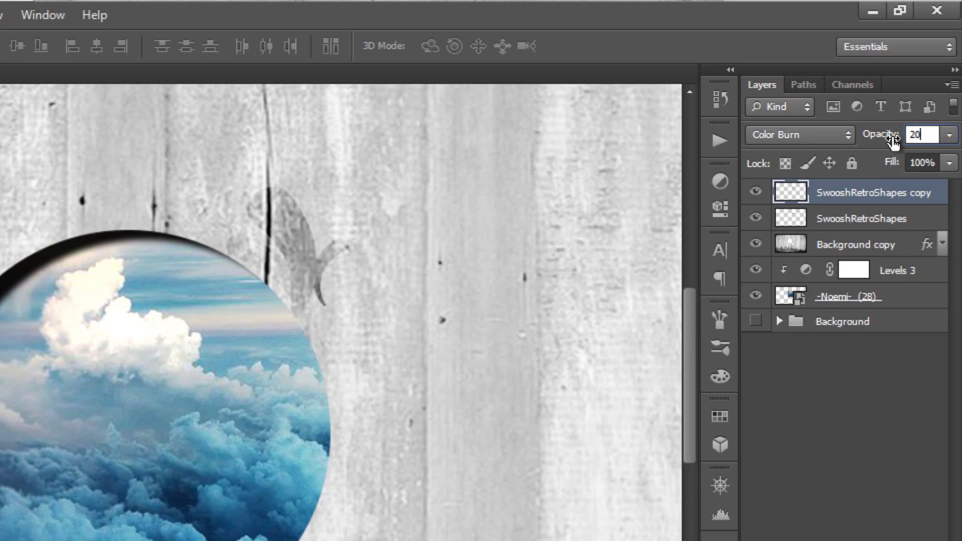
key("Return")
key("e")
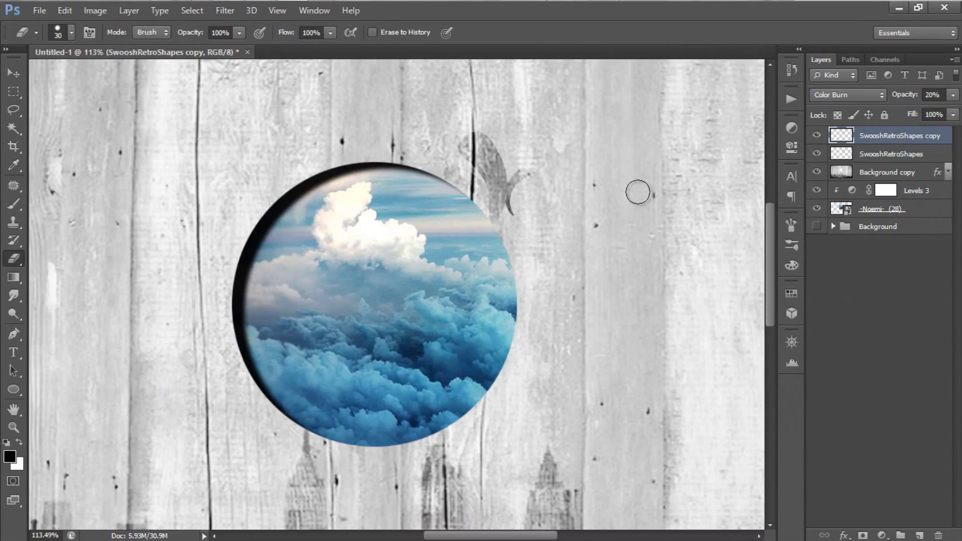
- Fit the wallpaper in view and set the Type tool to the Sequi font in white
key("v")
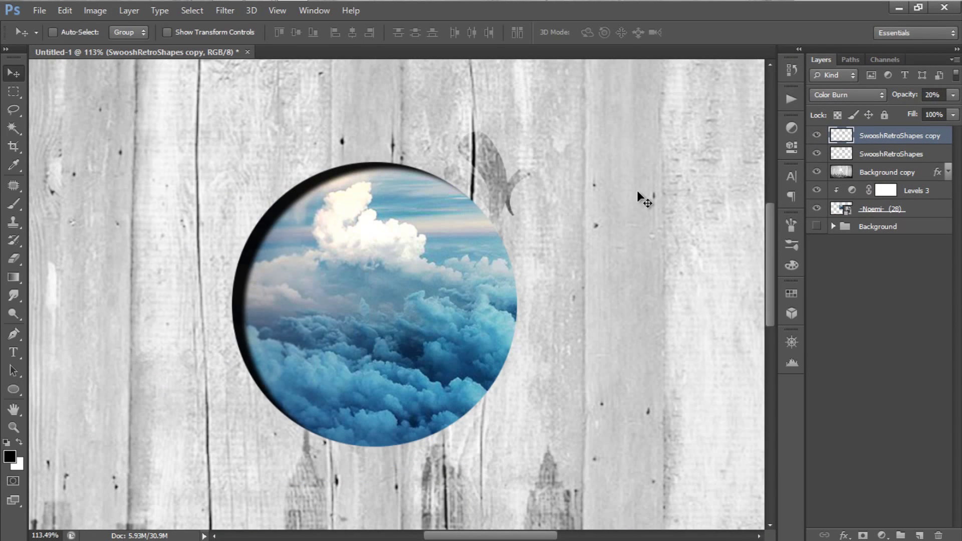
key("ctrl+0")
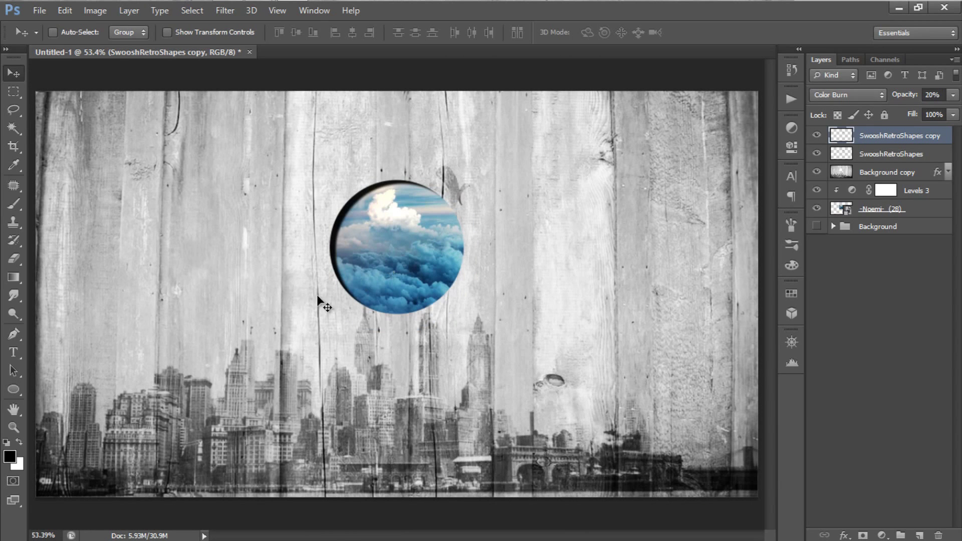
key("t")
left_click(94, 33)
type("Seg")
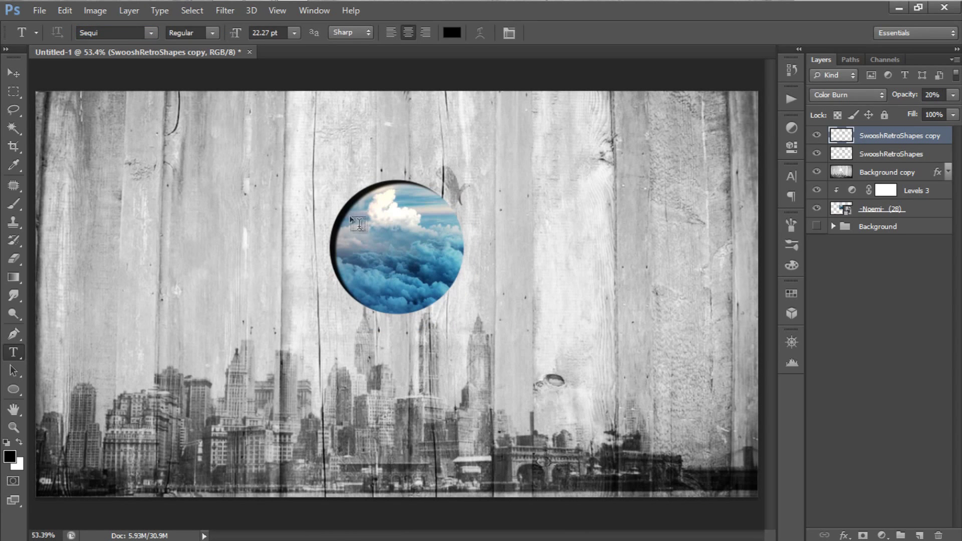
left_click(452, 32)
left_click(507, 125)
left_click(790, 121)
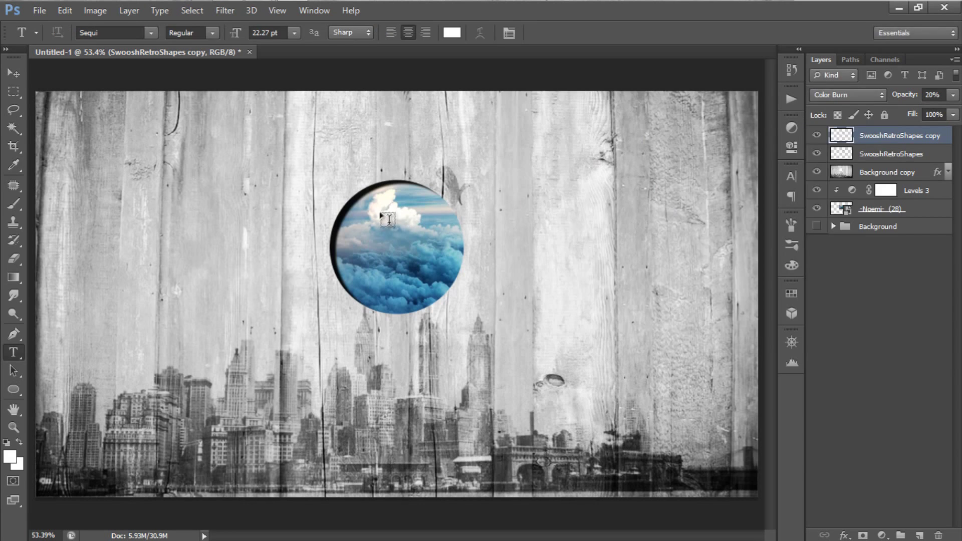
- Type the username in capitals above the circle, make it bold, and commit it
left_click(389, 219)
type("OLBROWNEYES")
key("ctrl+a")
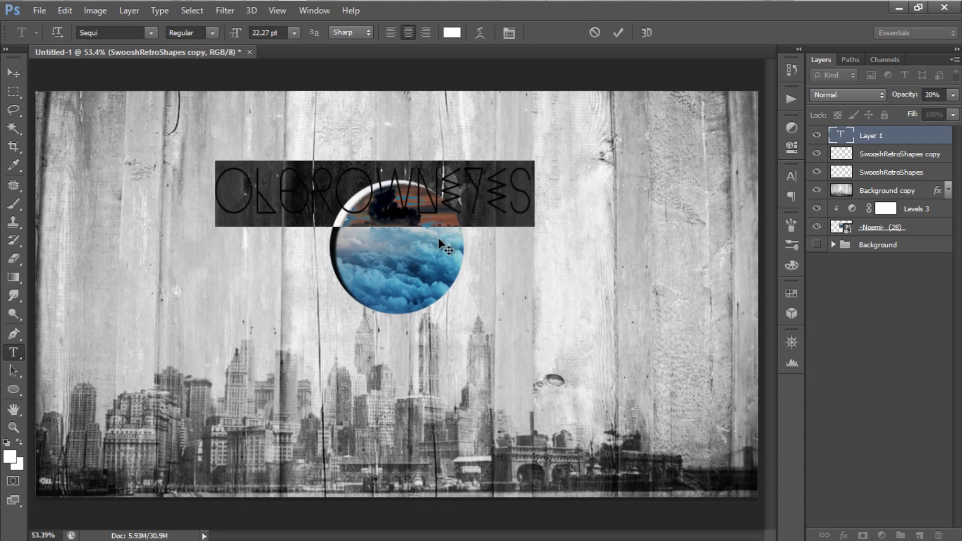
left_click(212, 32)
left_click(181, 50)
left_click(792, 176)
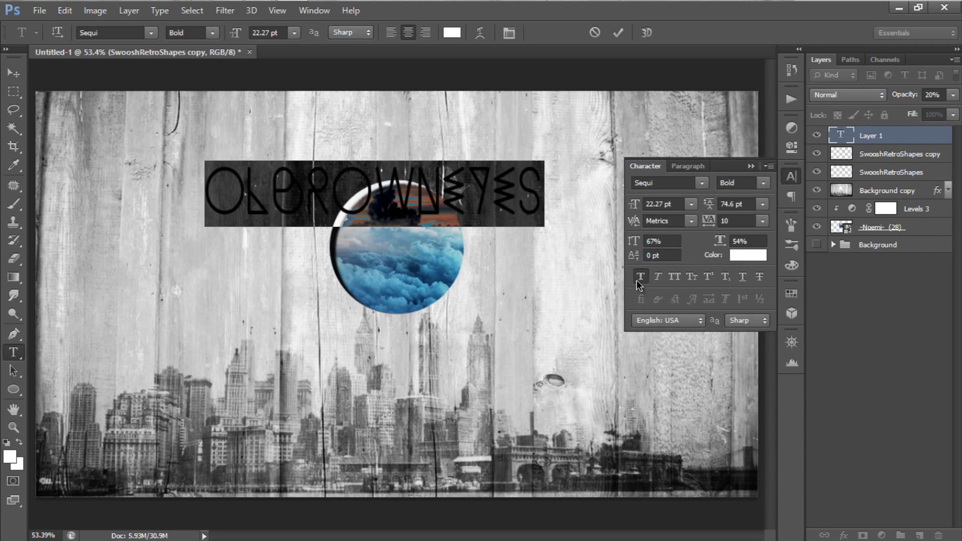
left_click(620, 33)
- Scale the username text down and centre it across the cloud circle
key("v")
left_click_drag(501, 207, 540, 234)
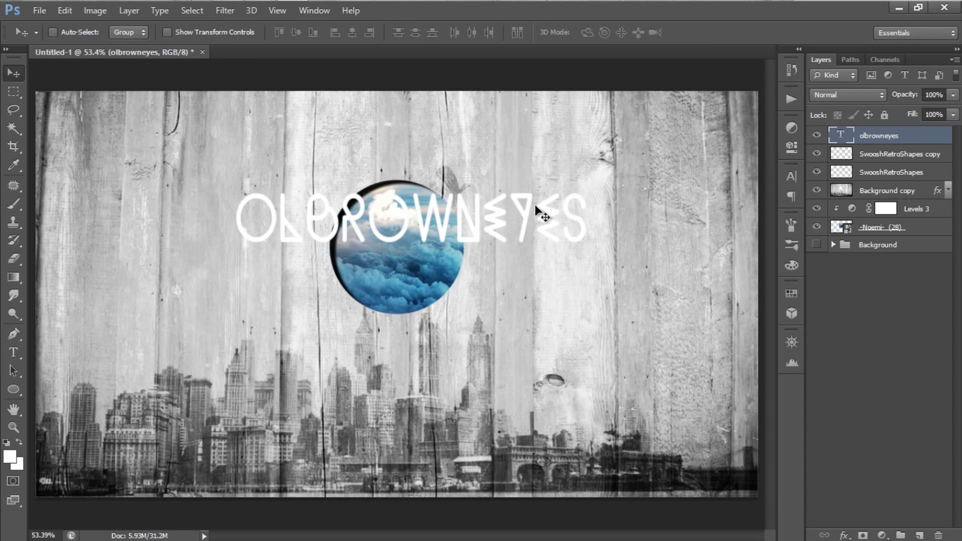
key("ctrl+t")
left_click_drag(591, 188, 498, 213)
scroll(499, 220, "up", 5)
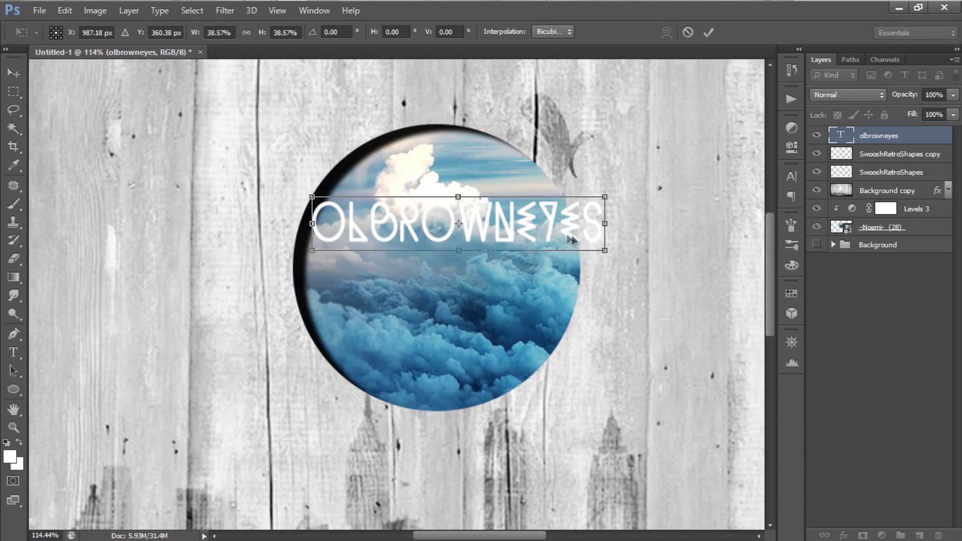
mouse_move(549, 235)
left_mouse_down()
mouse_move(536, 232)
mouse_move(535, 247)
left_mouse_up()
left_click(708, 32)
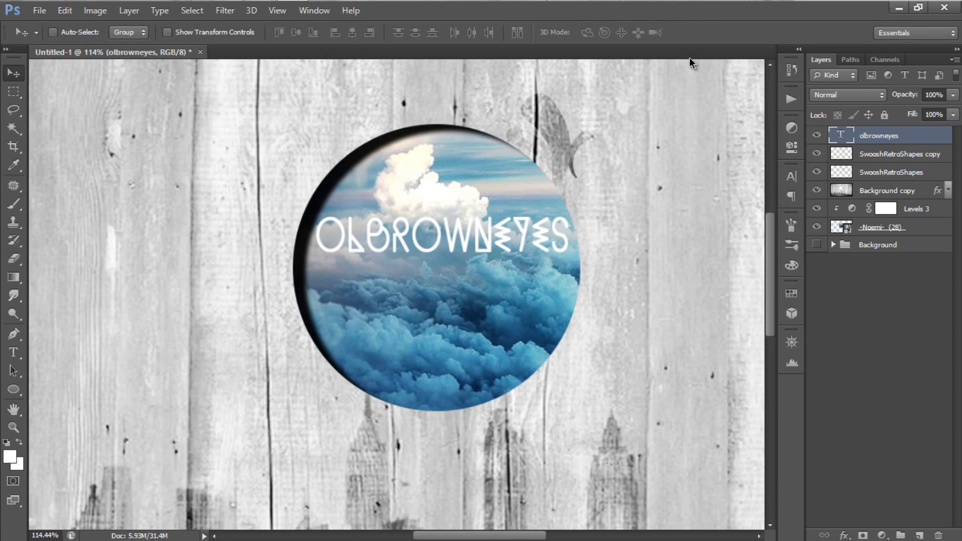
key("Right")
key("Right")
key("Right")
key("Right")
key("Right")
key("Right")
key("Right")
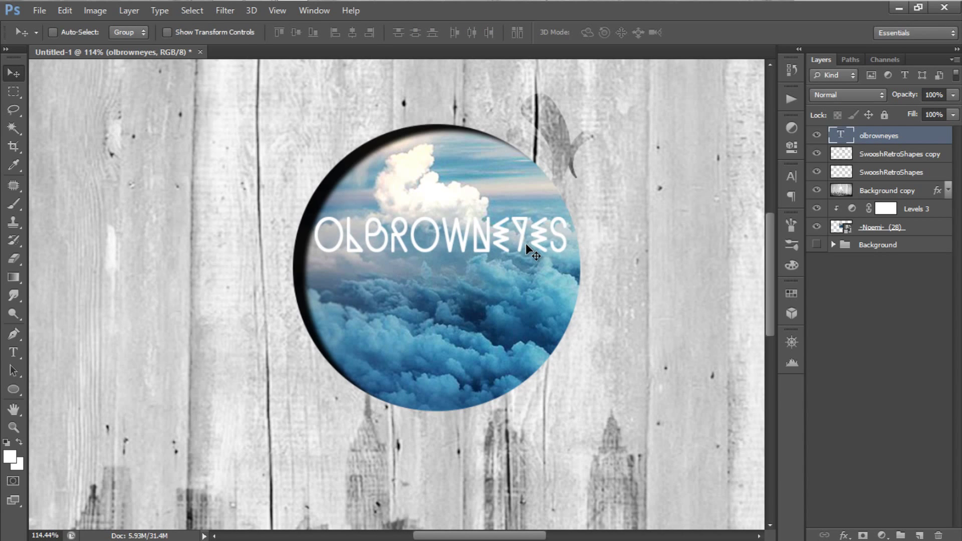
- Add a spaced-capitals second text line and scale it down beneath the username
key("t")
left_click(430, 333)
type("S.Y.A.M.R.U.L.")
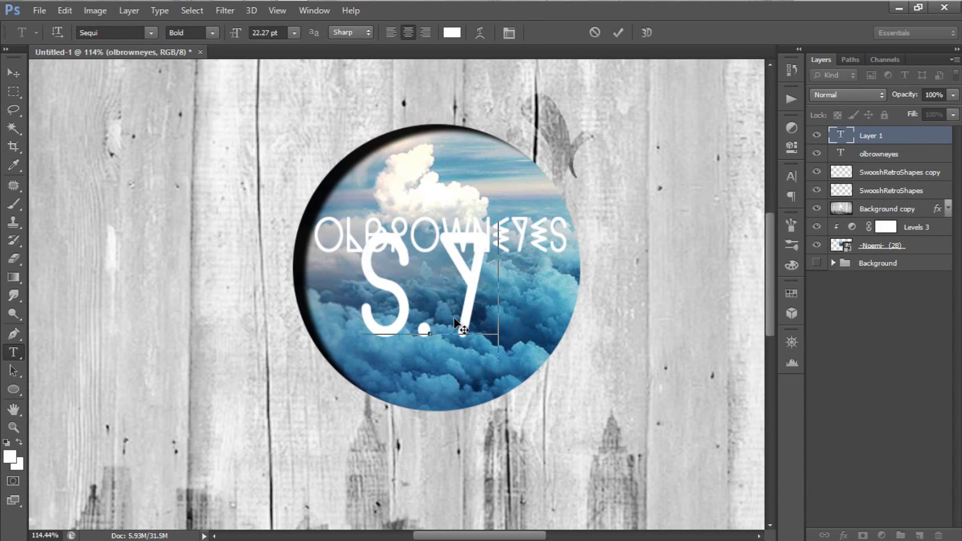
type("h.e.l.m.y")
key("ctrl+Return")
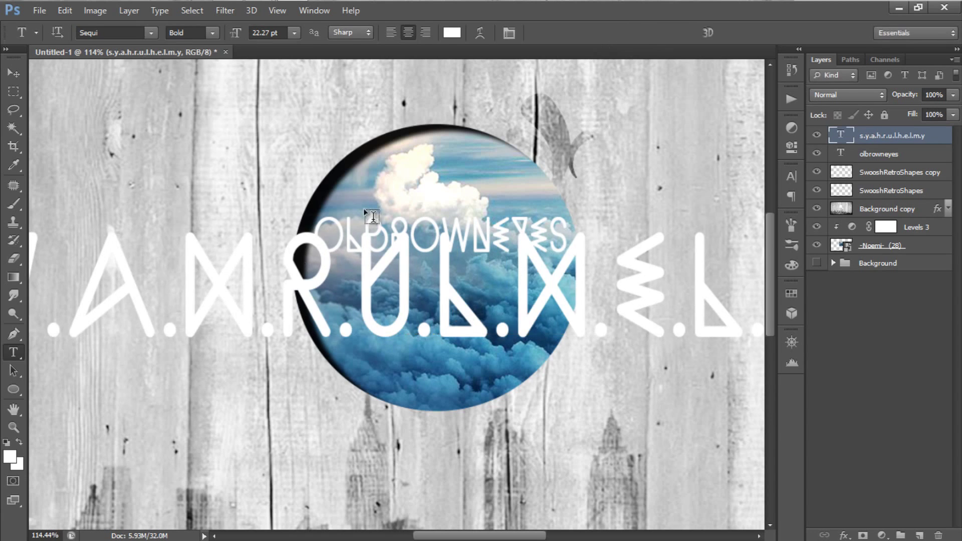
left_click_drag(207, 269, 433, 280)
key("ctrl+t")
left_click_drag(150, 346, 401, 299)
left_click(709, 32)
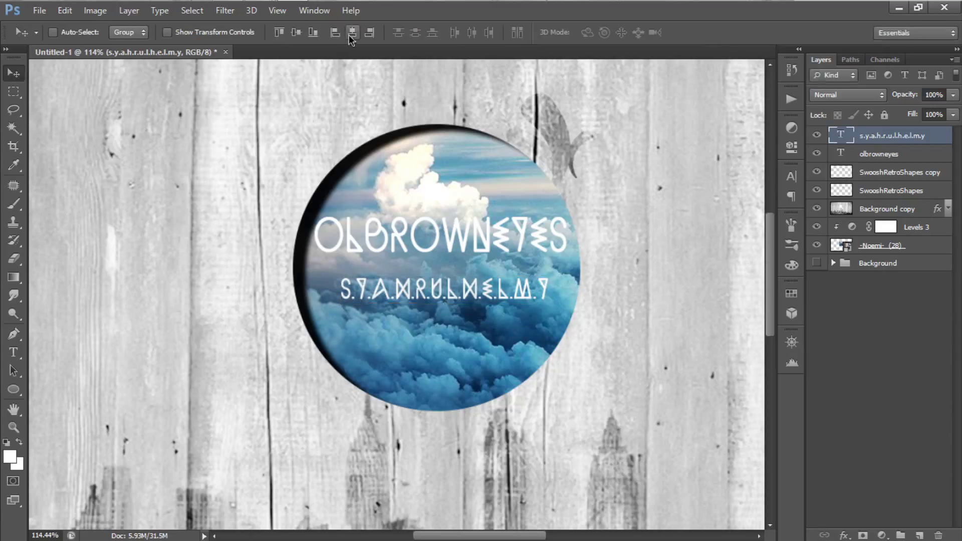
key("shift+Right")
- Nudge the two text lines closer together and move both layers below Background copy
left_click(863, 154)
key("shift+Down")
key("shift+Down")
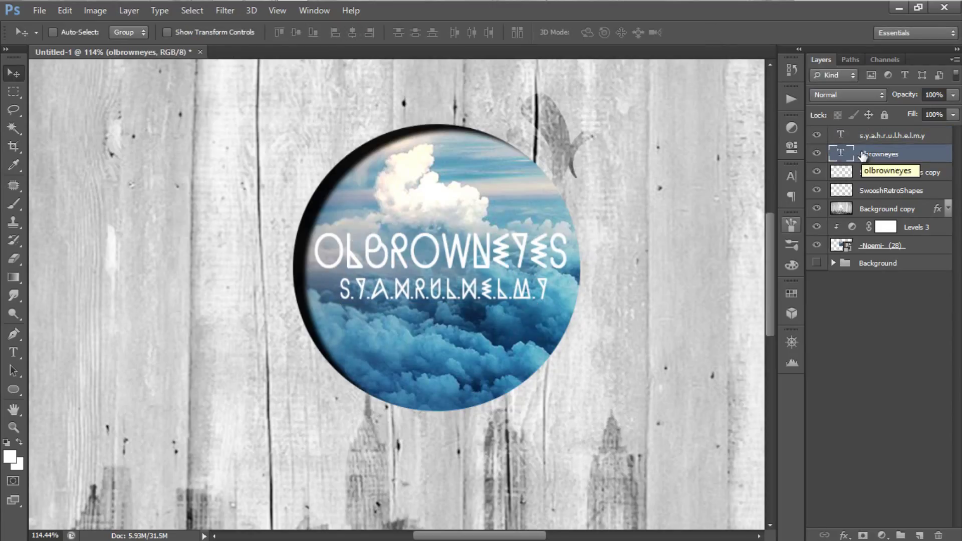
left_click(869, 136)
key("shift+Up")
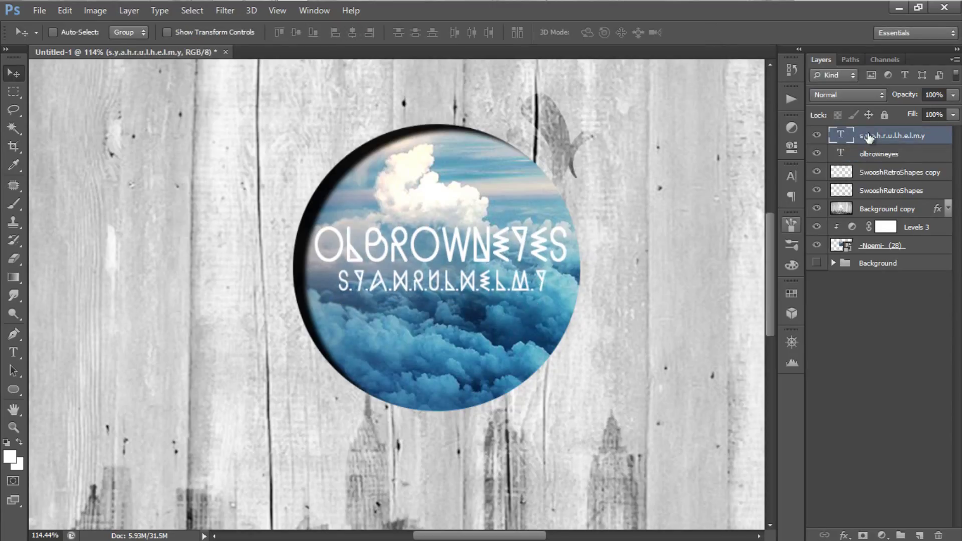
left_click(916, 146)
left_click(914, 139)
left_click(915, 154, "shift")
left_click_drag(908, 159, 902, 226)
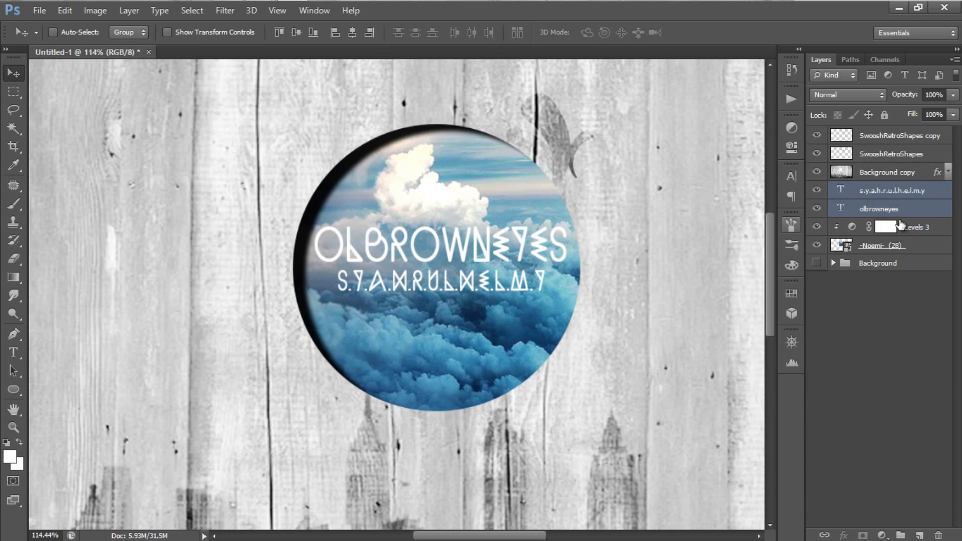
left_click(905, 209)
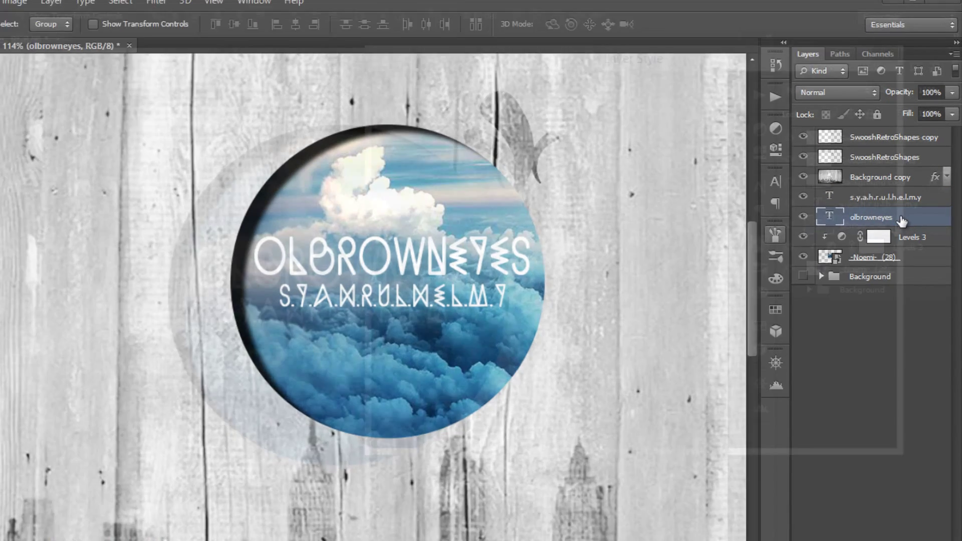
- Give the username title a Normal-mode drop shadow with lowered opacity
double_click(907, 213)
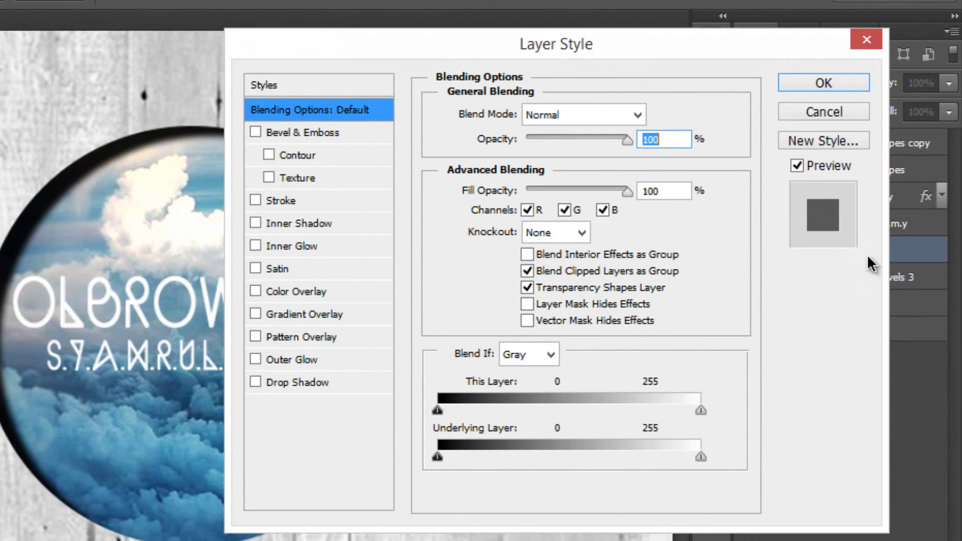
left_click(299, 384)
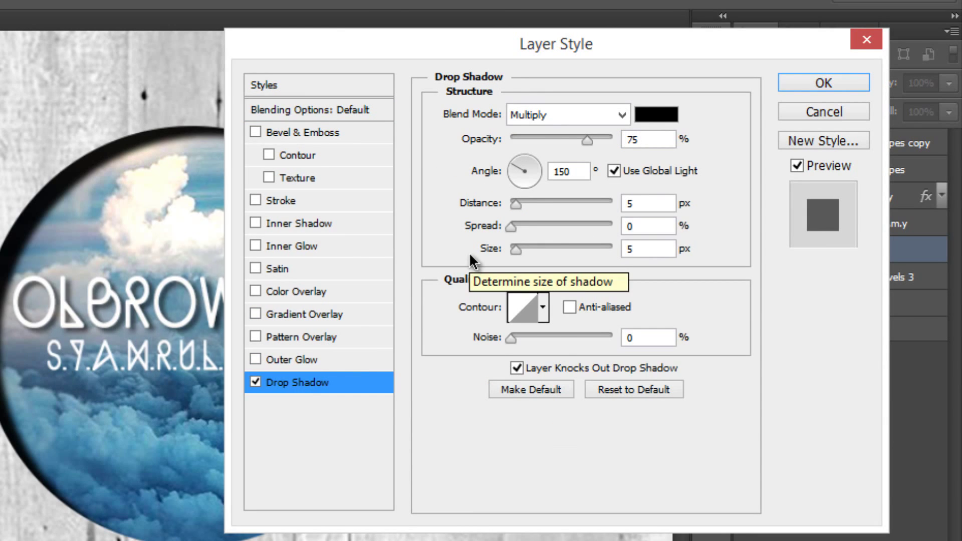
left_click(533, 116)
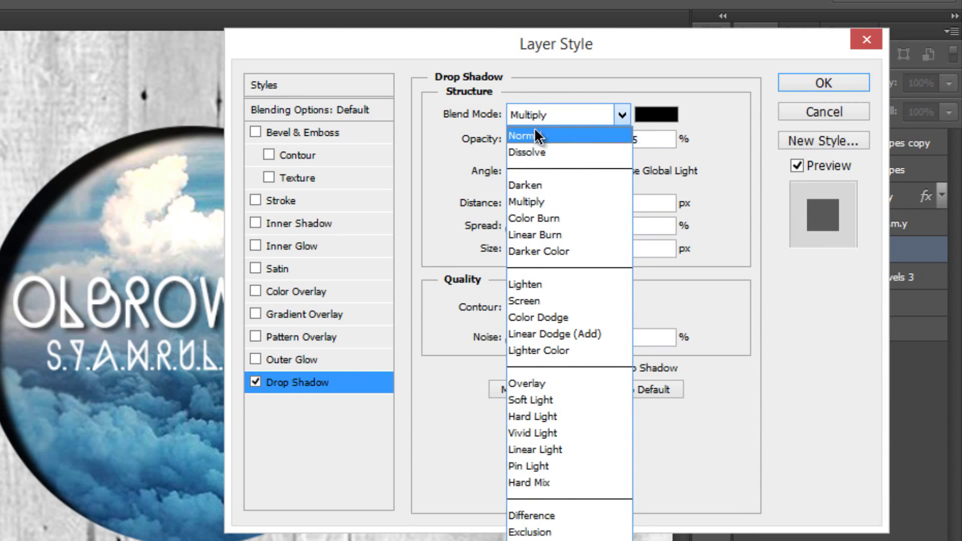
left_click(532, 135)
left_click_drag(584, 139, 560, 144)
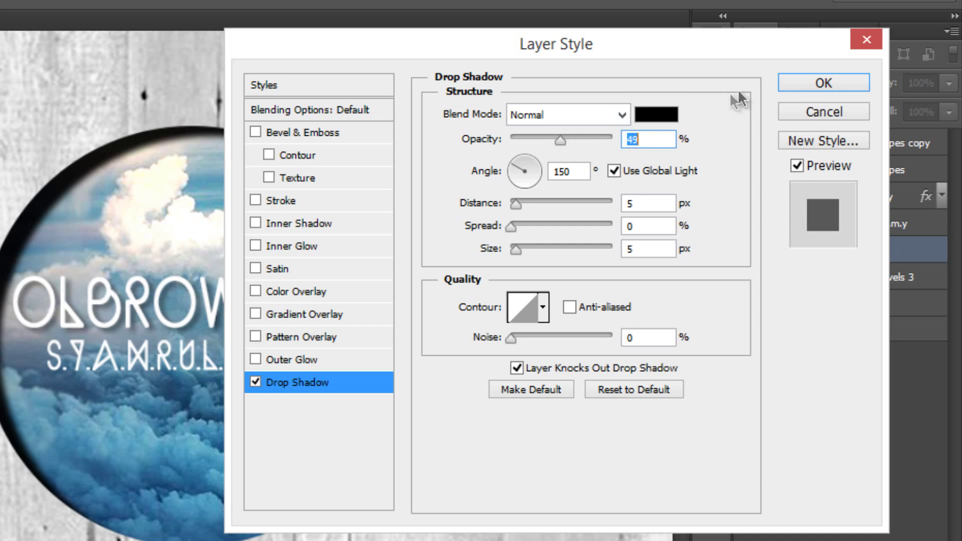
left_click(793, 89)
- Give the second text line the same Normal-mode drop shadow with reduced opacity
left_click(943, 249)
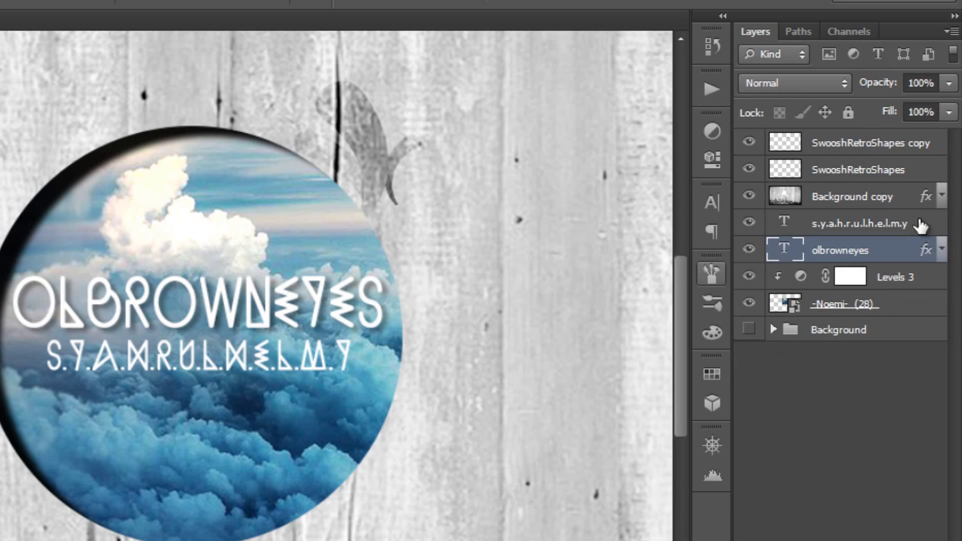
double_click(917, 223)
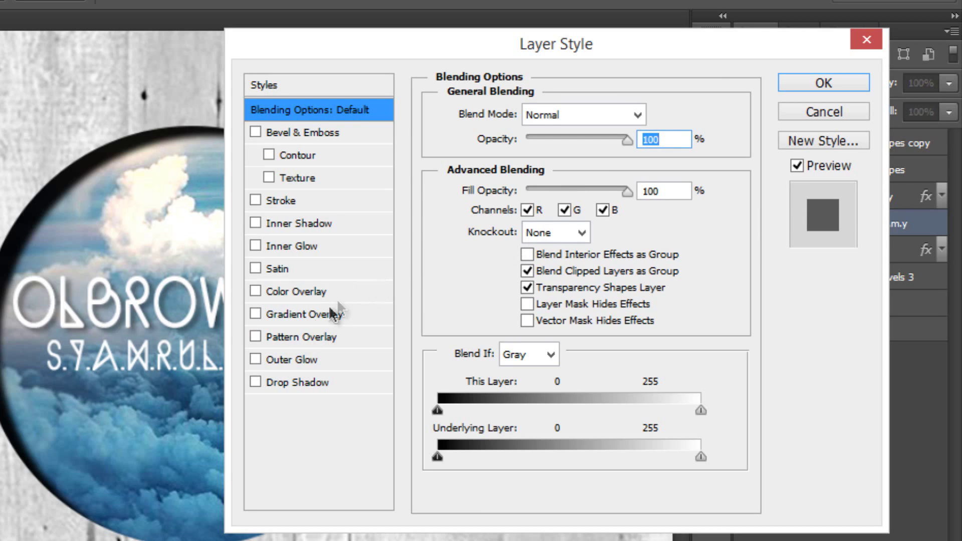
left_click(280, 383)
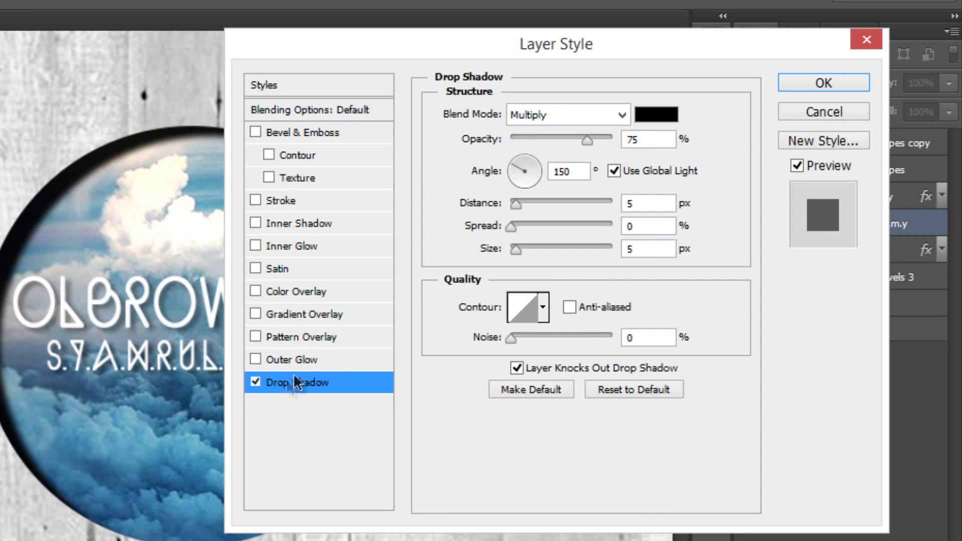
left_click(525, 110)
left_click(526, 133)
left_click_drag(585, 137, 552, 141)
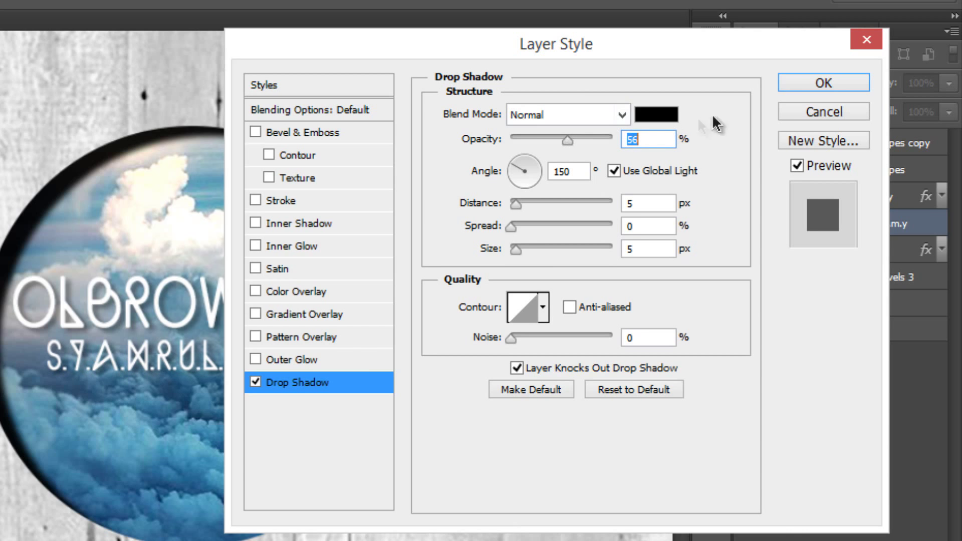
left_click(802, 83)
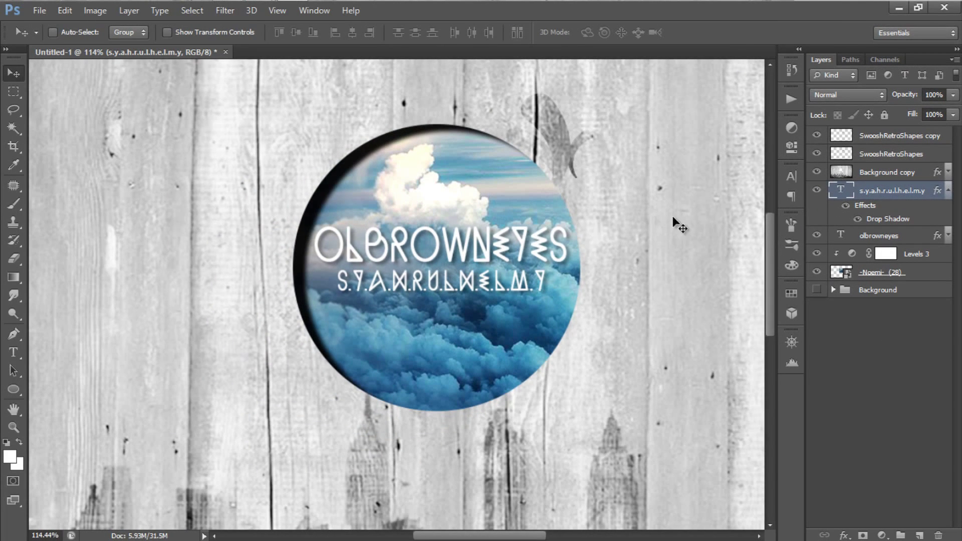
left_click(949, 191)
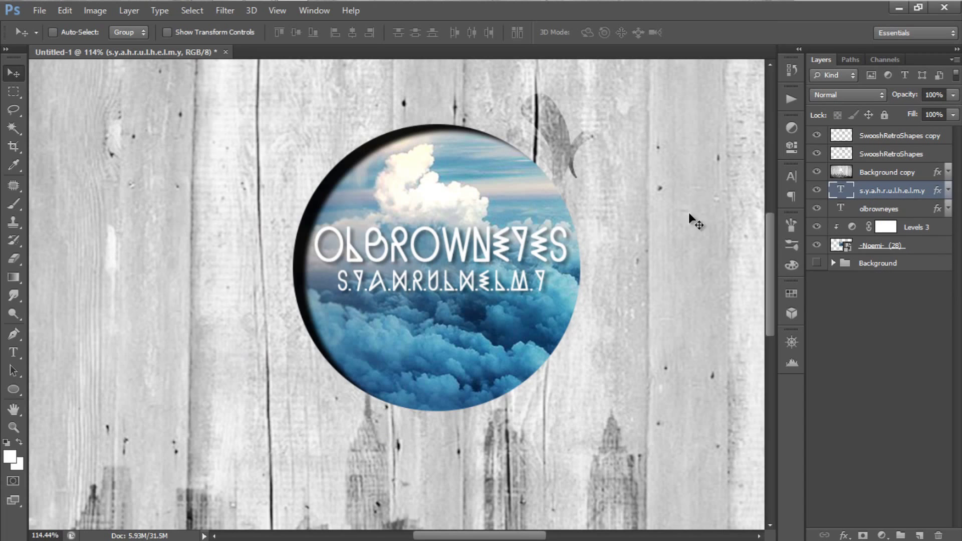
key("ctrl+0")
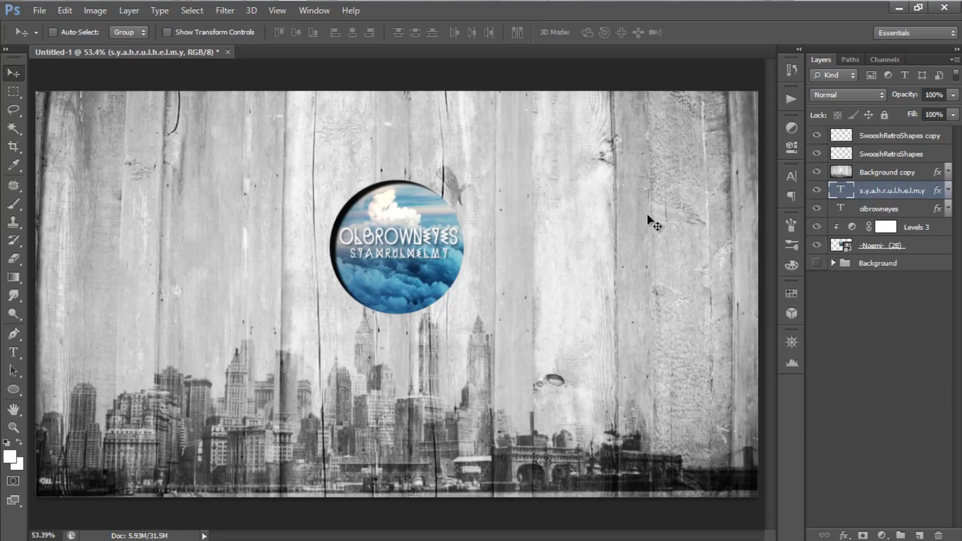
- Minimize Photoshop and the Explorer window to reveal the finished desktop wallpaper
left_click(899, 13)
left_click(654, 76)
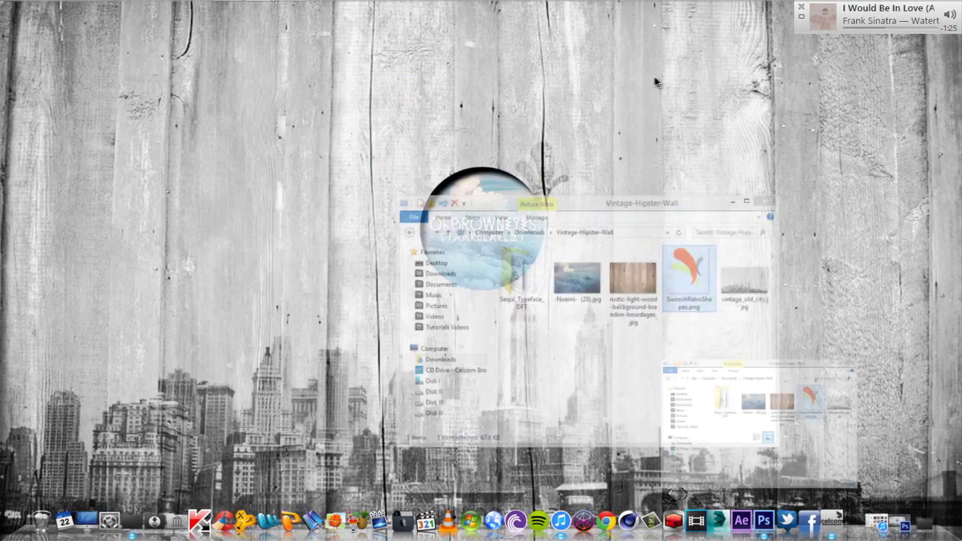